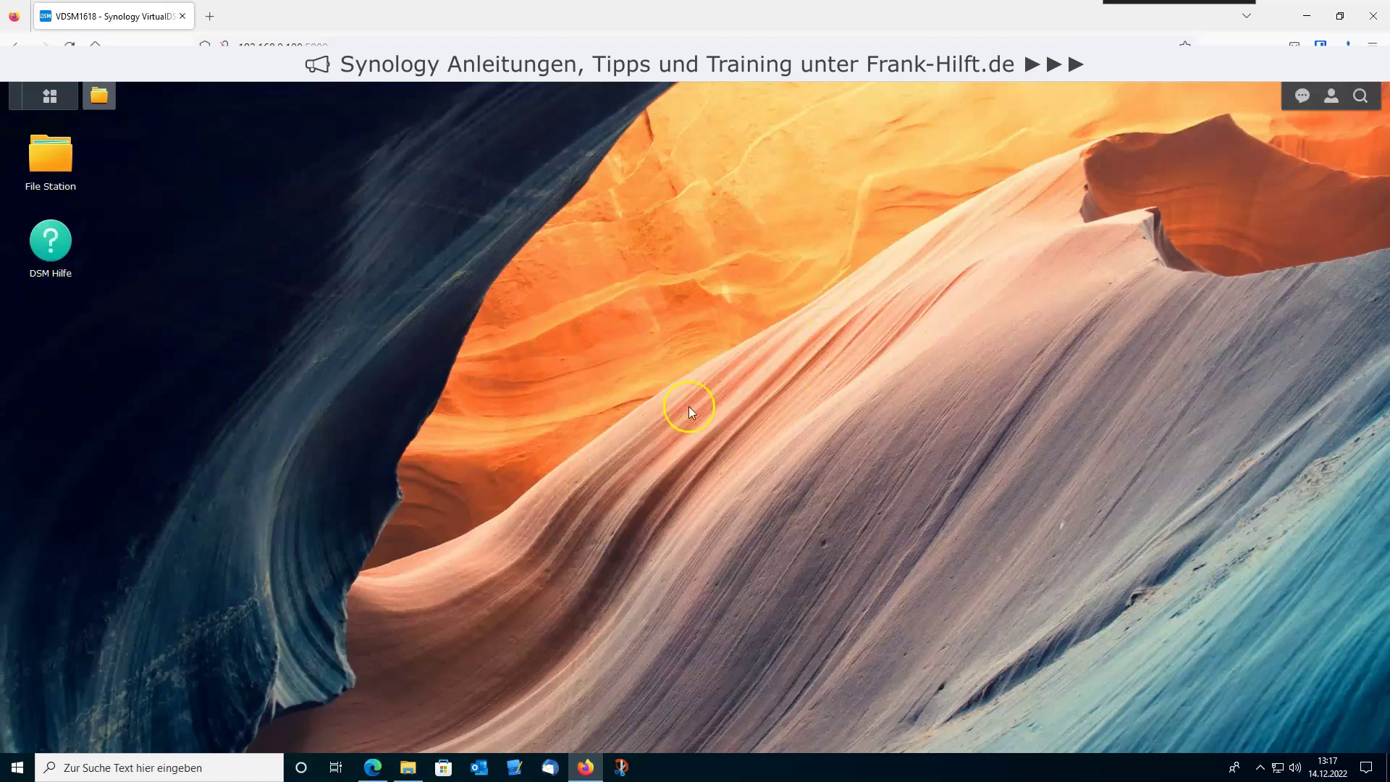
Check which account is signed in to DSM and open File Station
click(1332, 99)
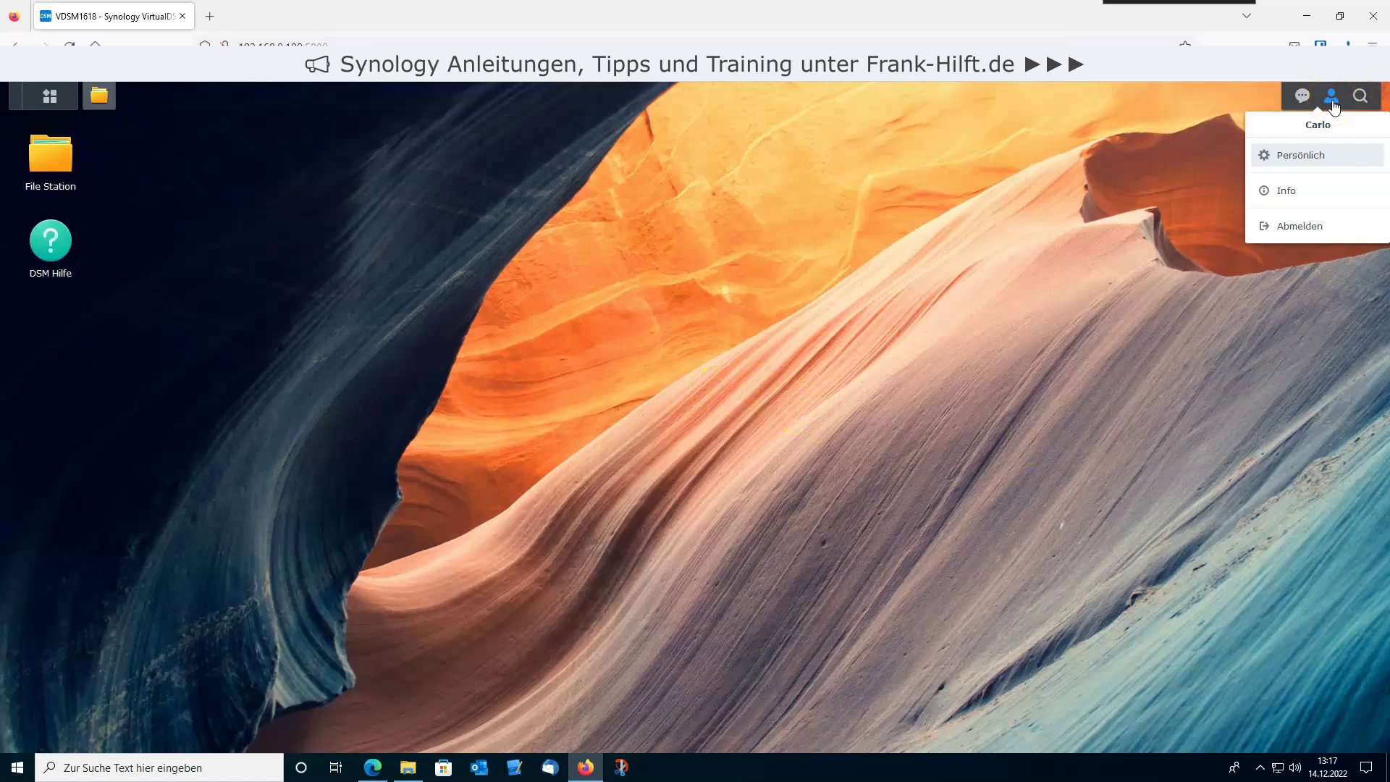
click(682, 236)
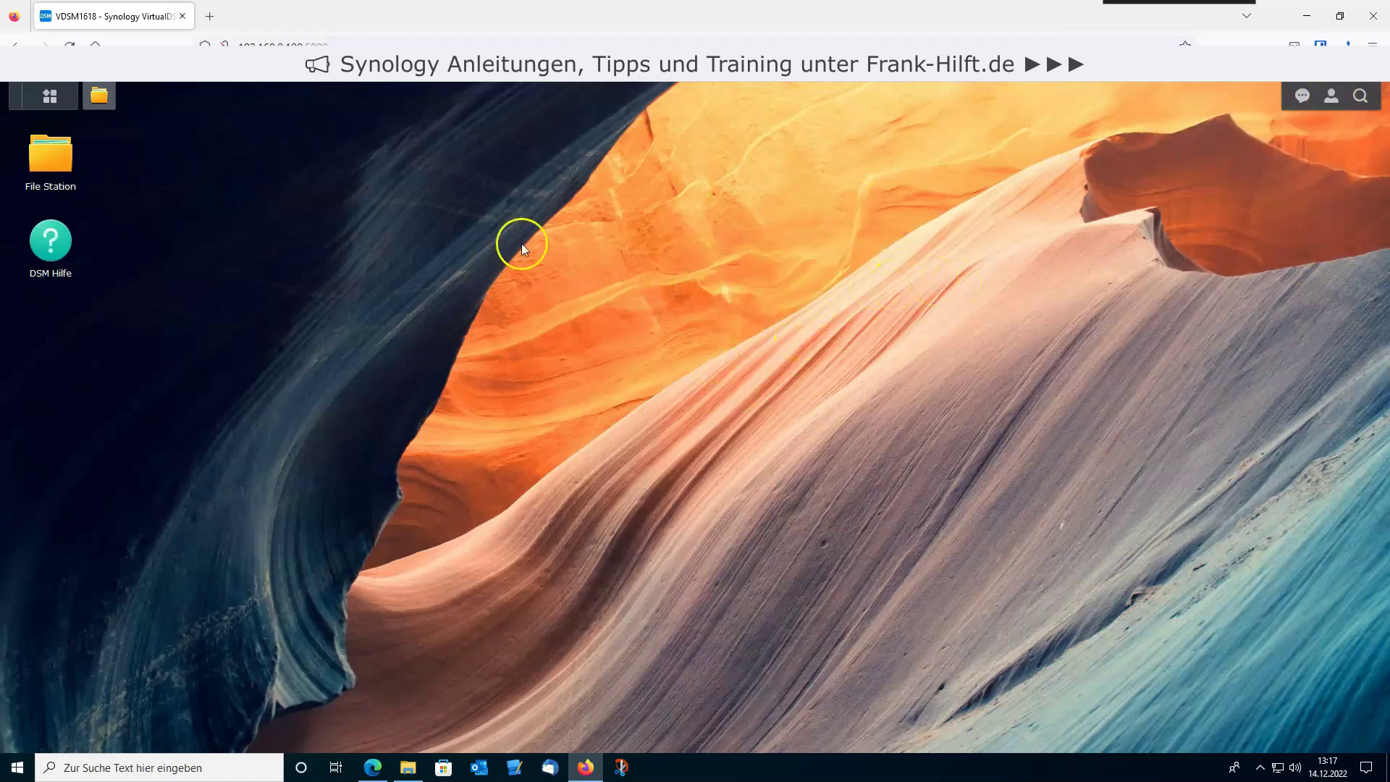
click(57, 169)
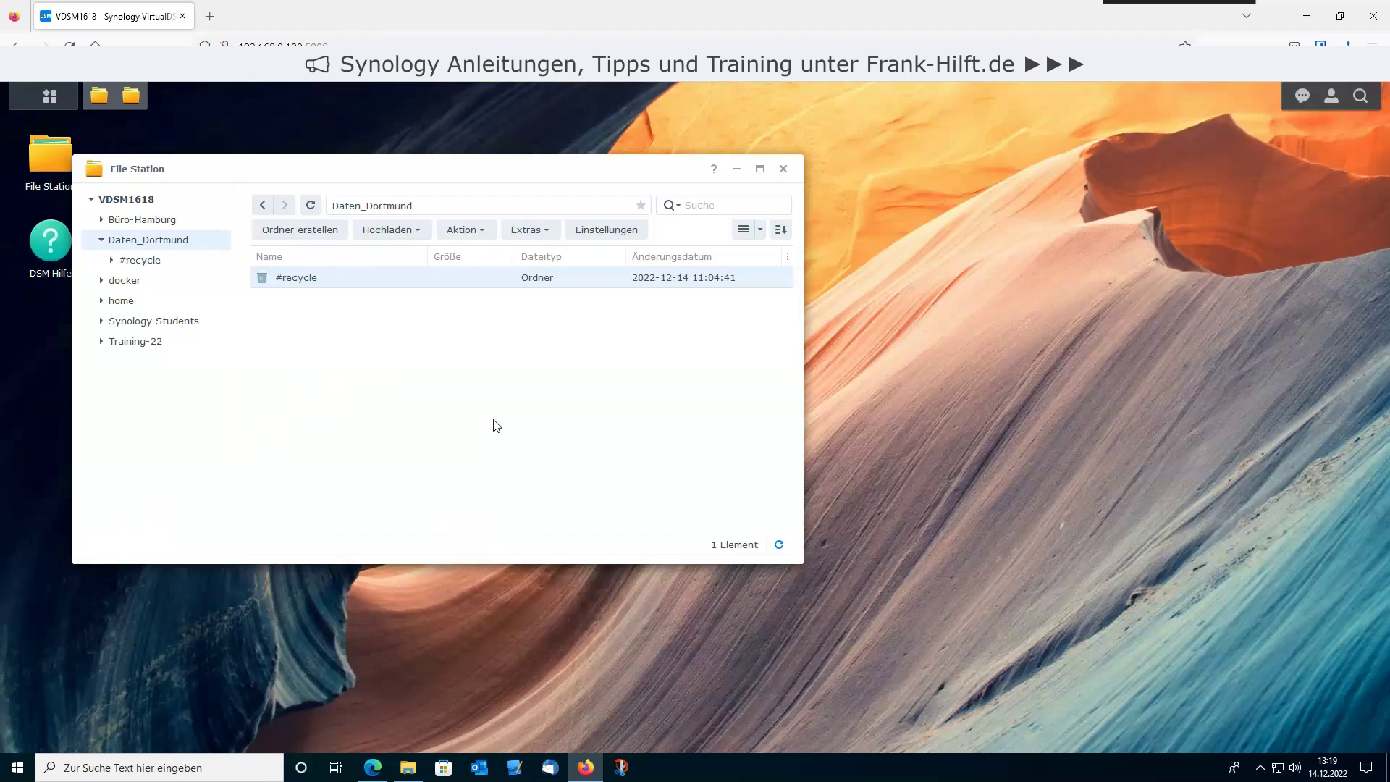
Upload the openvpn-2.5.8, FRITZ_VPN64 and cloudya-1.5.2 ZIPs, both 96.86.0.61 pcap files and Wireshark-win64-4.0.0.exe from Downloads to Daten_Dortmund, skipping existing files
click(422, 233)
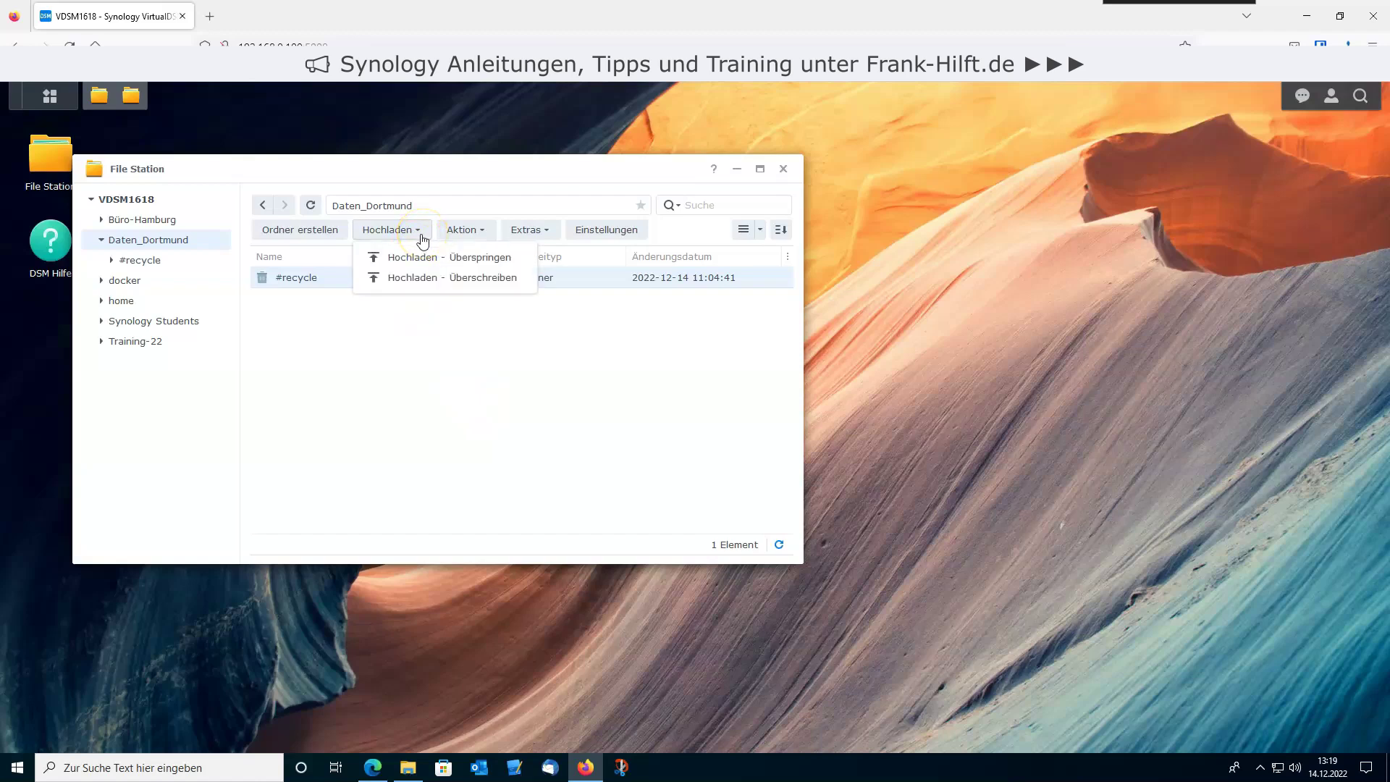
click(429, 264)
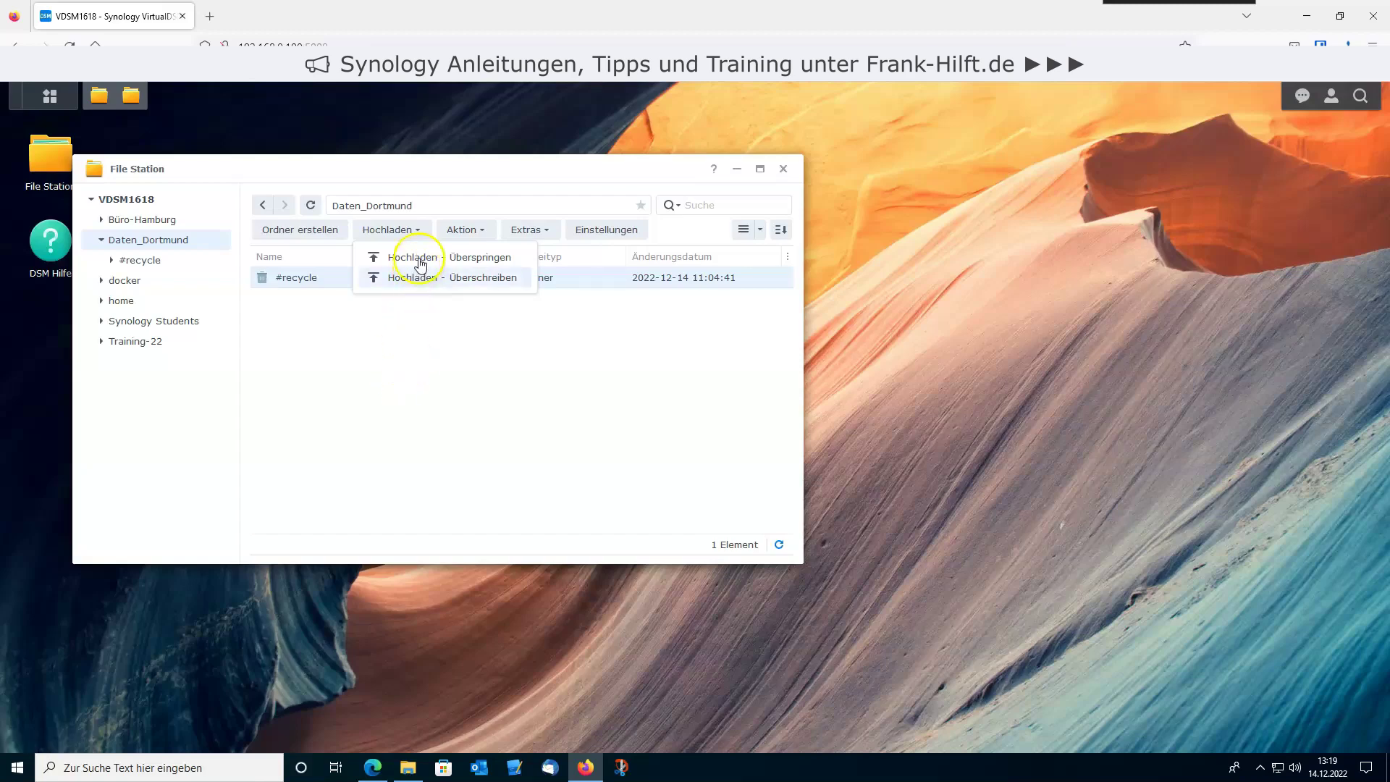
click(420, 260)
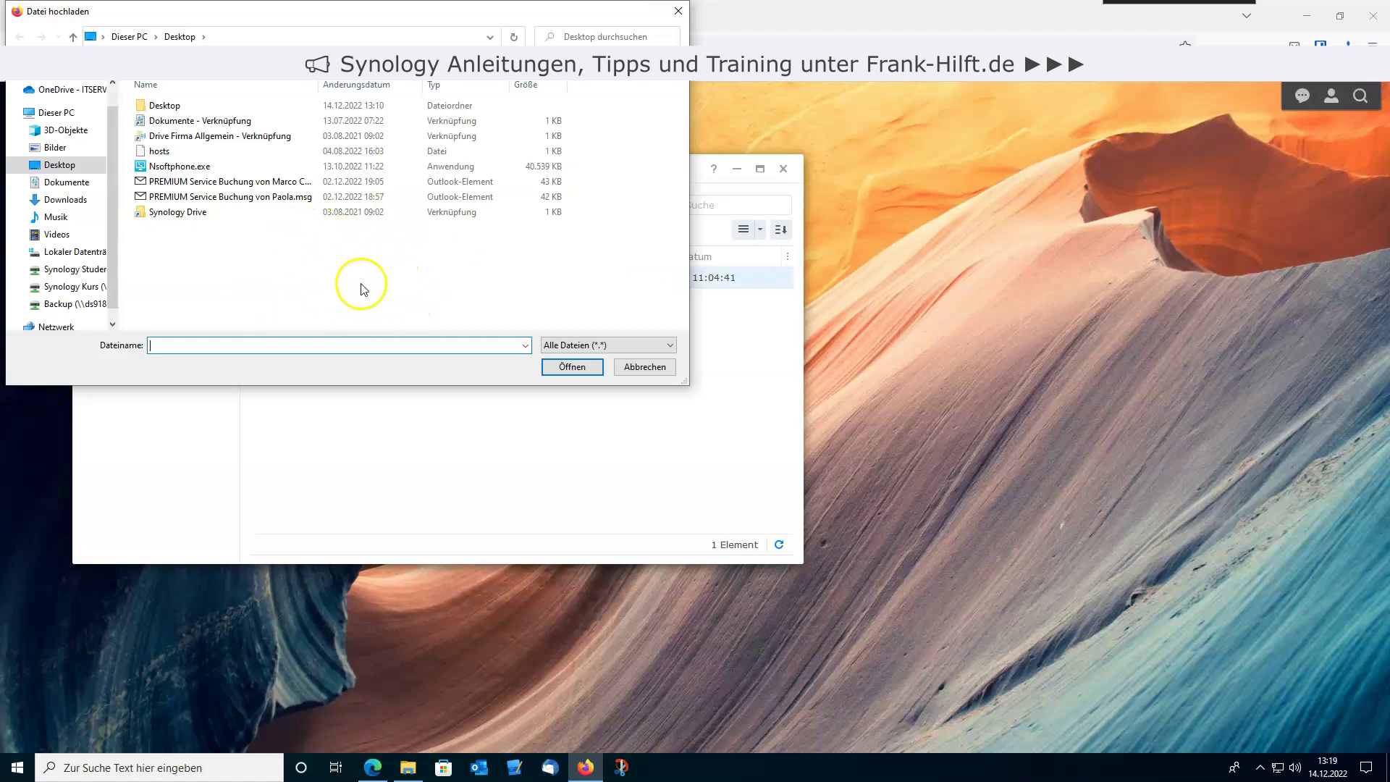
click(66, 203)
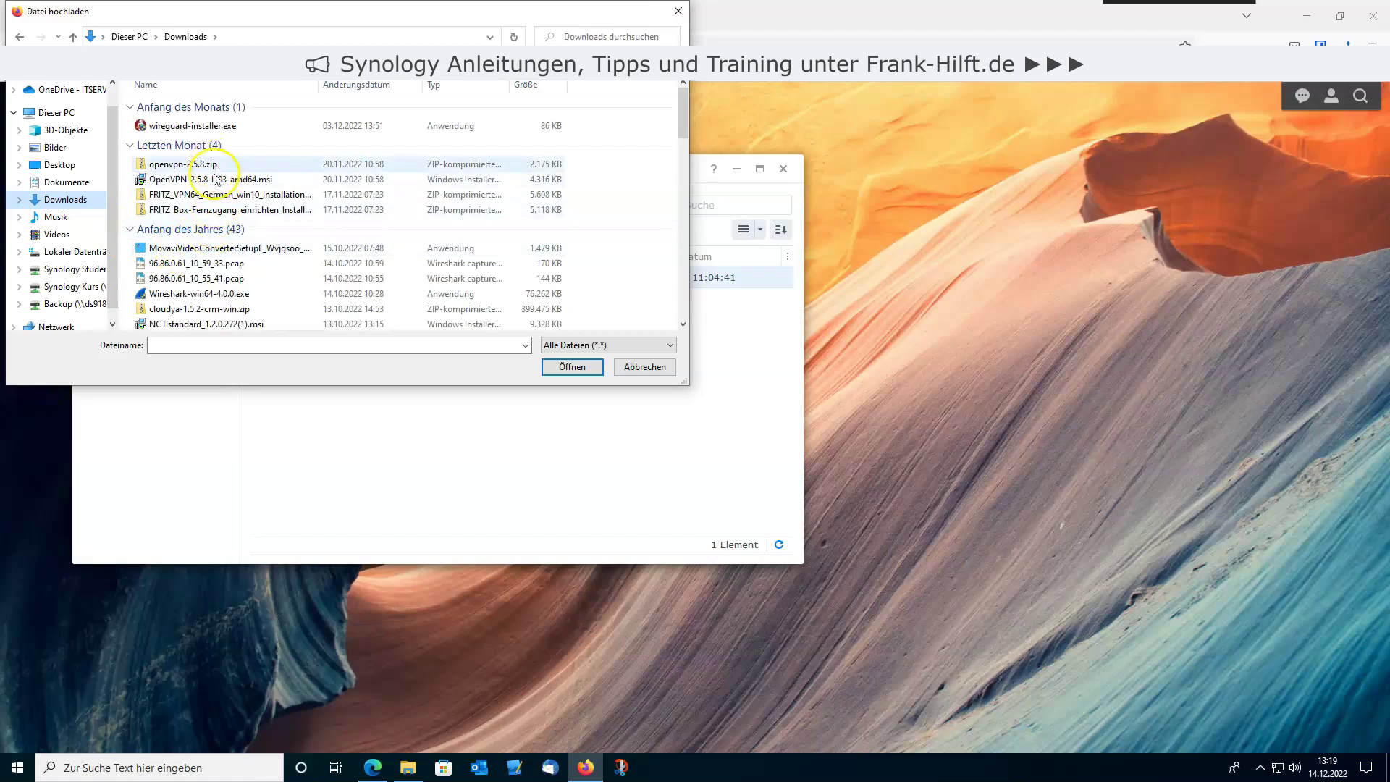
click(207, 265)
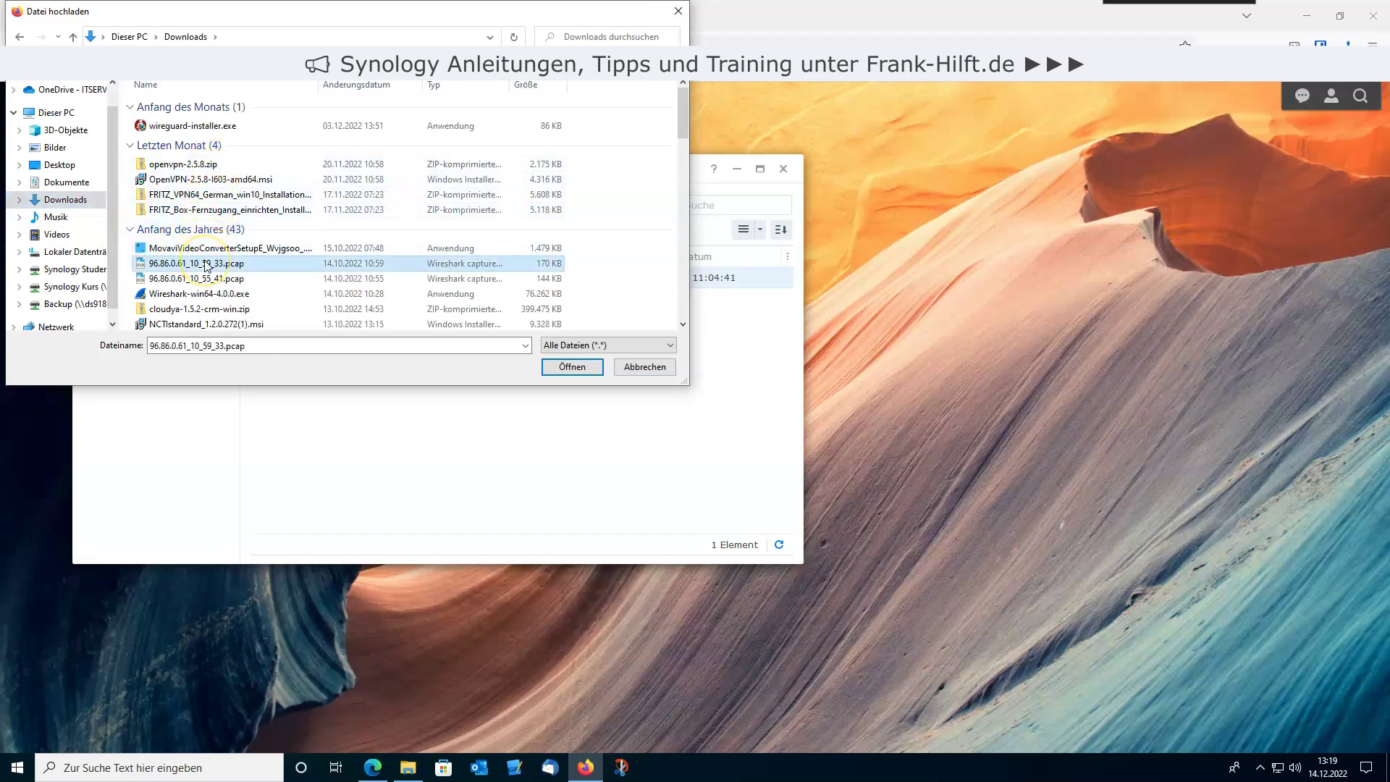
shift+click(211, 309)
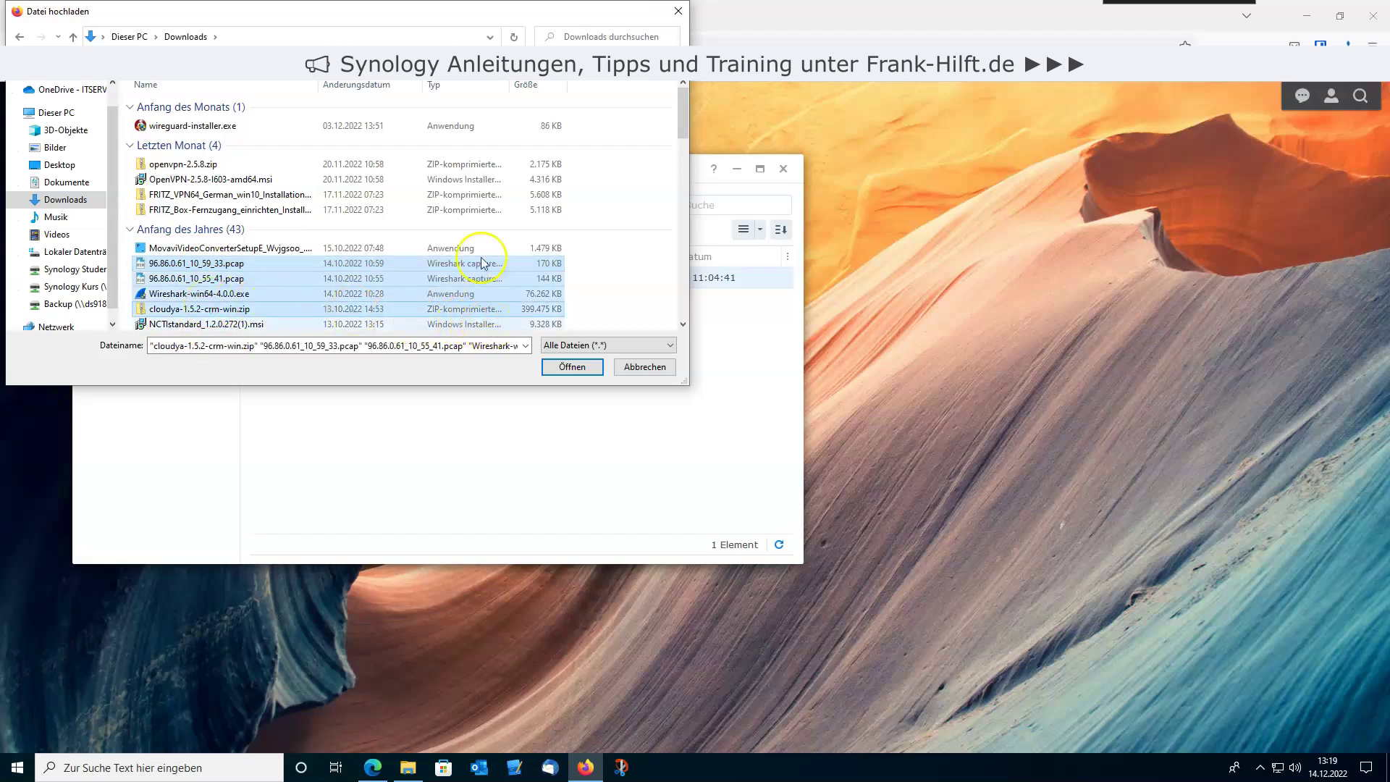
ctrl+click(309, 246)
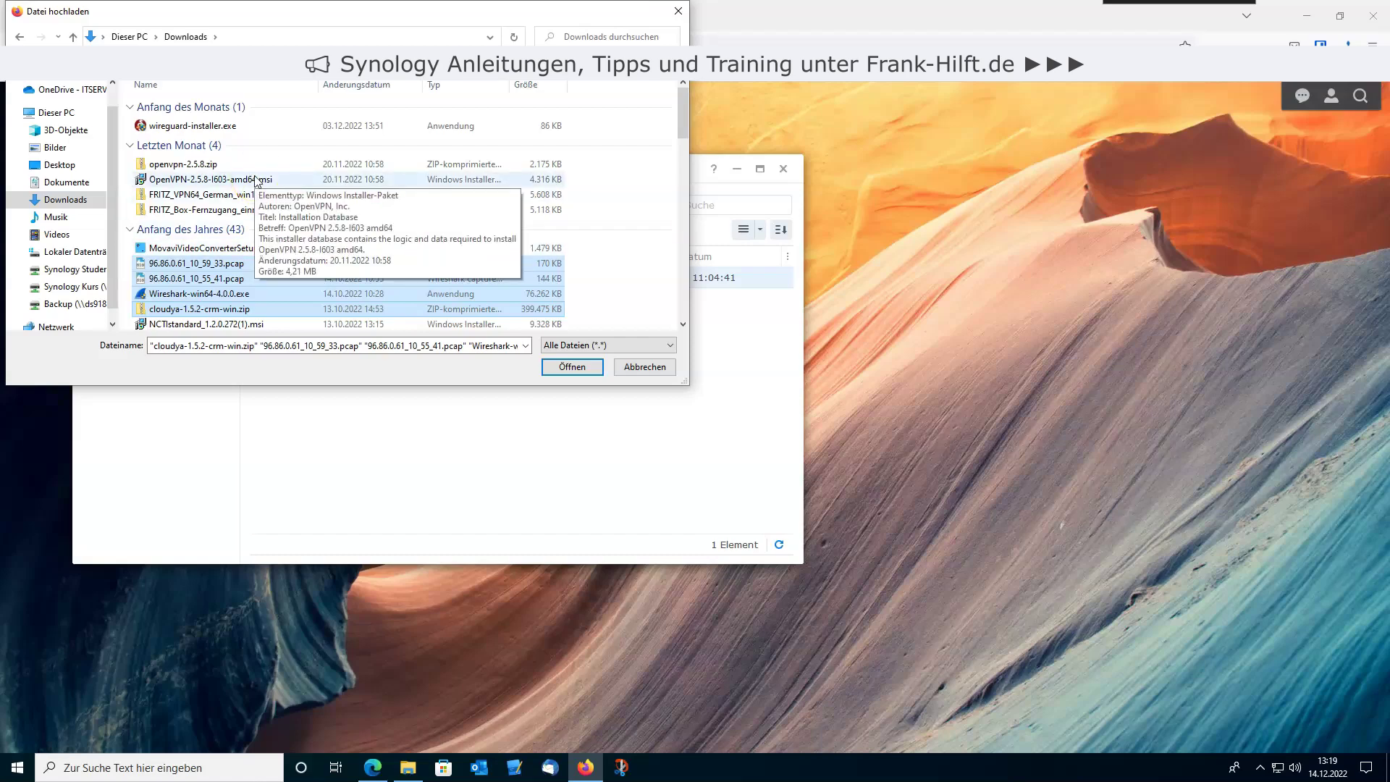
ctrl+click(183, 163)
ctrl+click(230, 194)
click(573, 367)
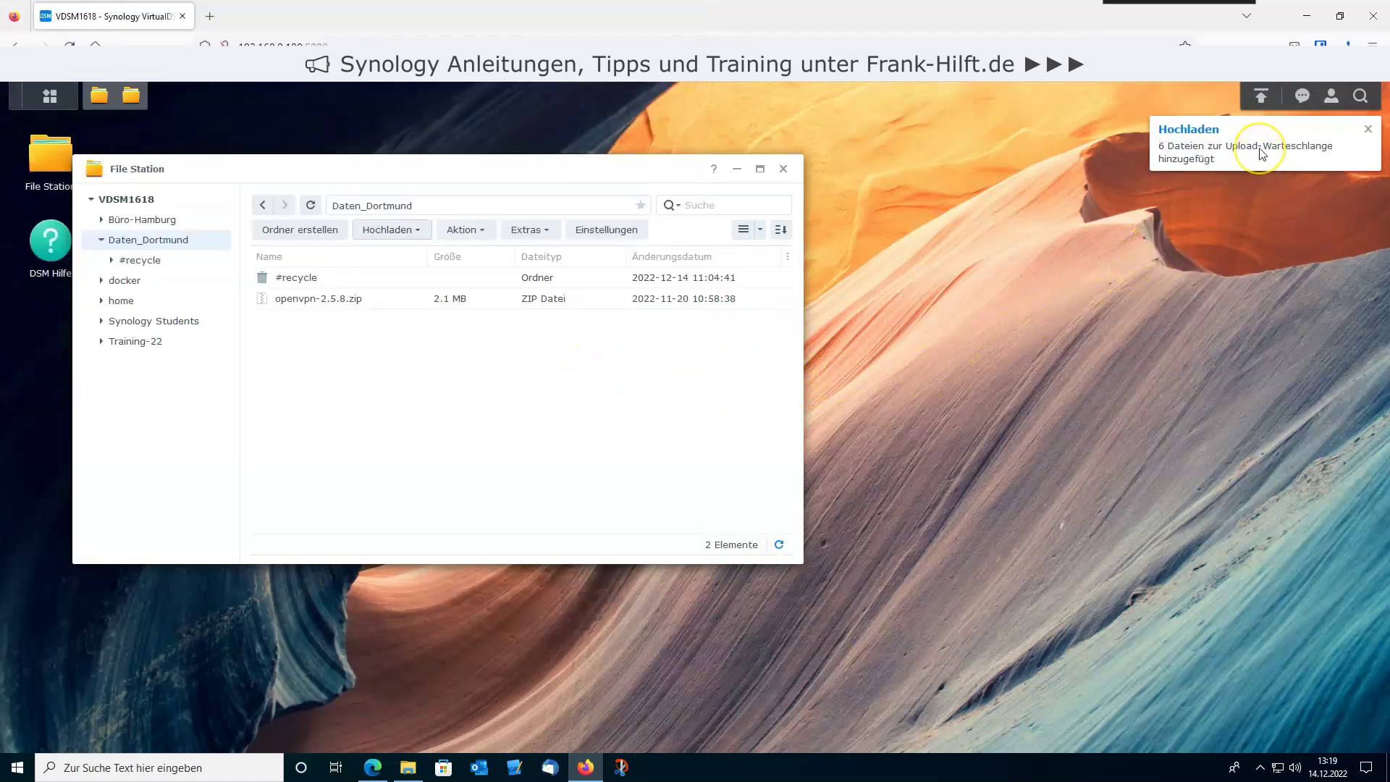
Review the upload queue, background tasks and e-mail tasks in the file task monitor, and clear the completed uploads
click(1263, 105)
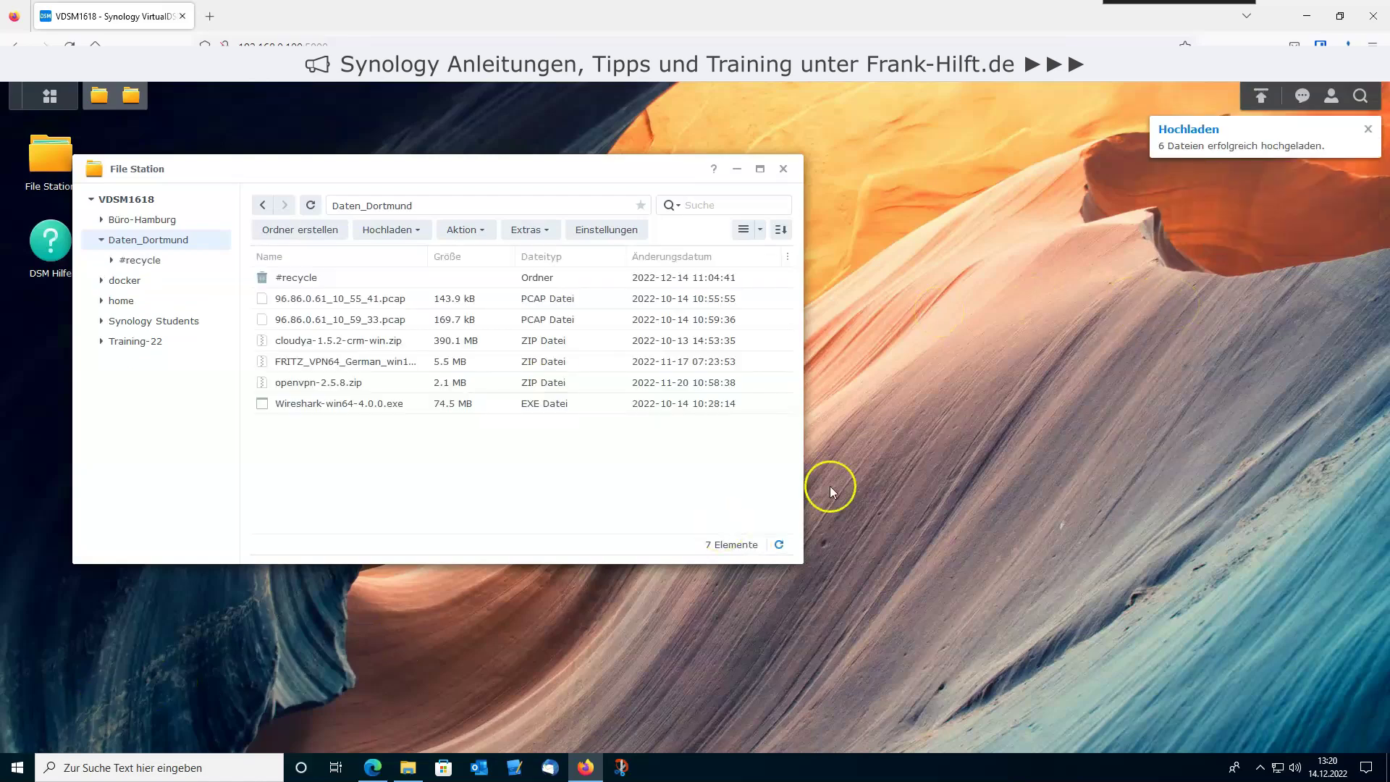
click(1262, 97)
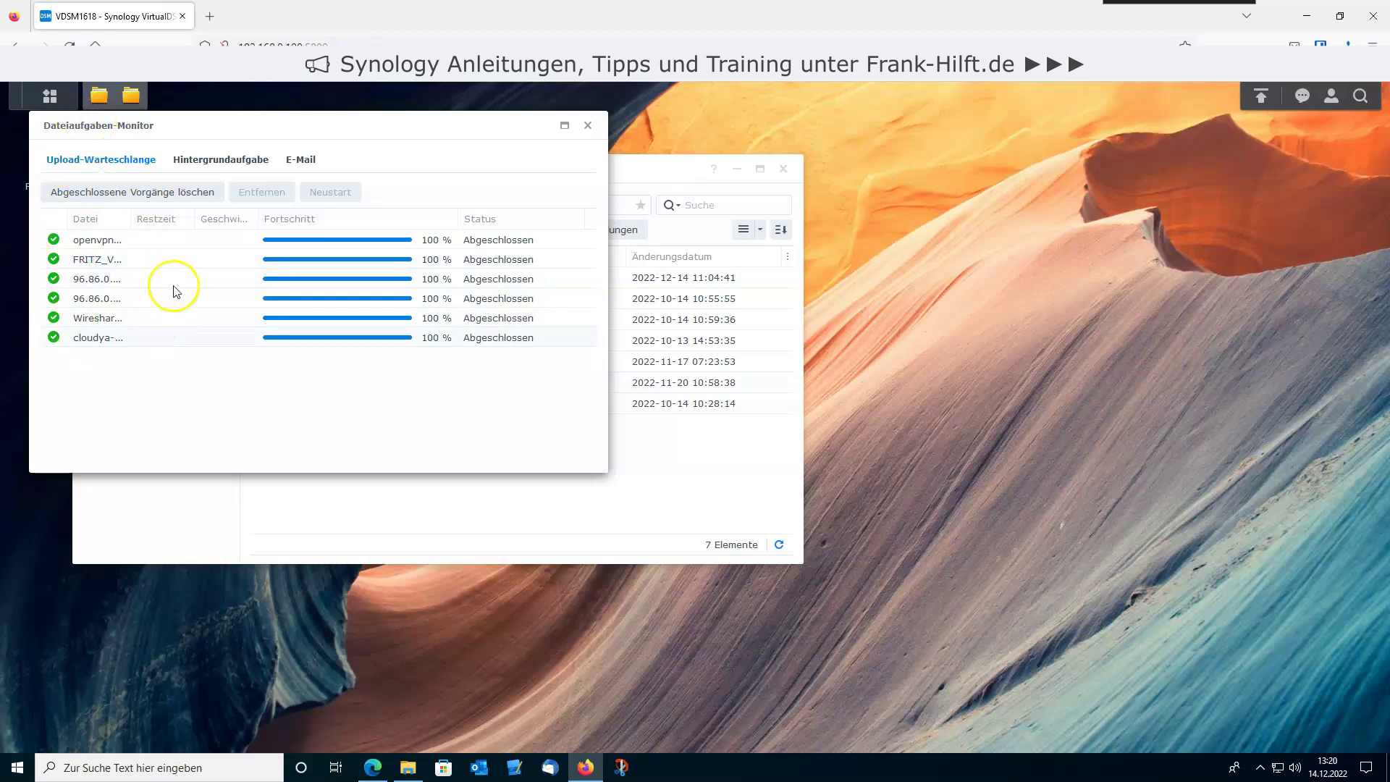
click(228, 161)
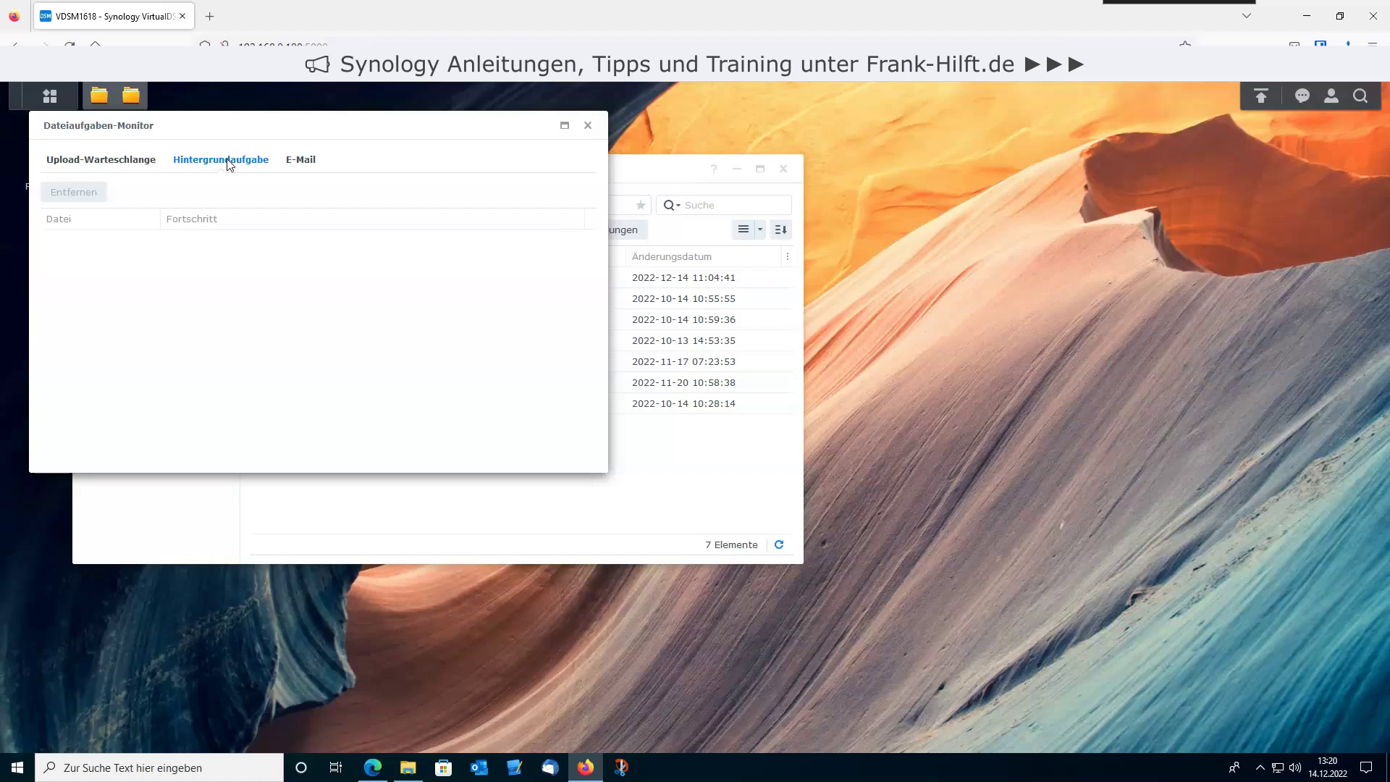
click(295, 165)
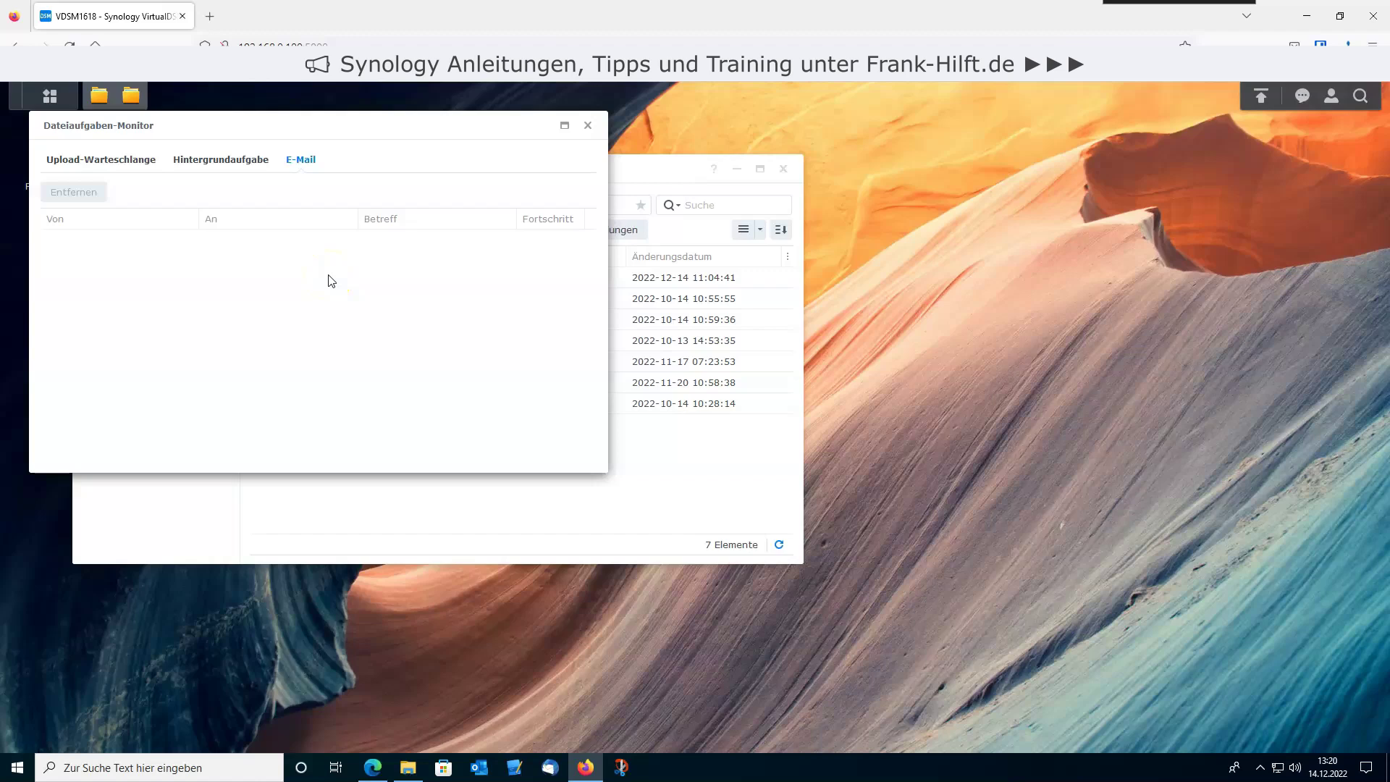
click(108, 161)
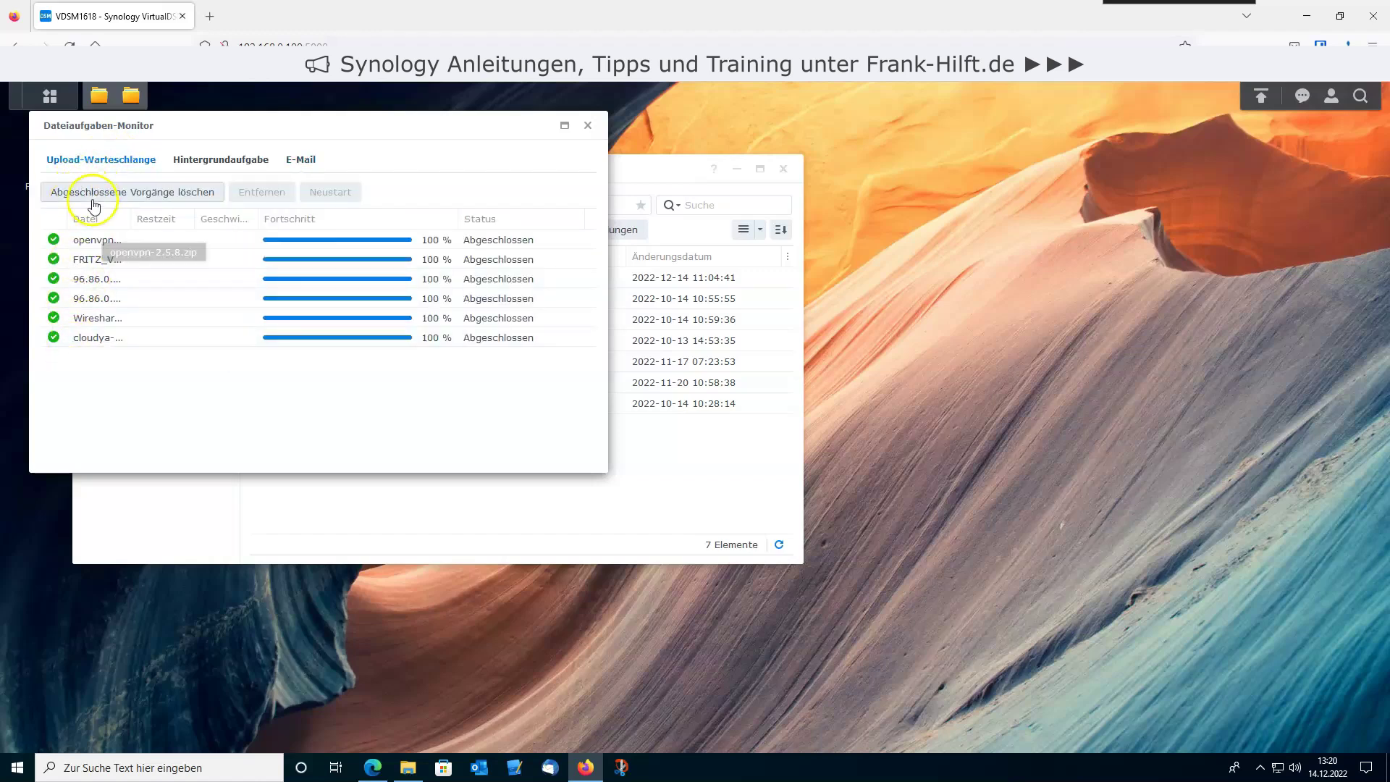
click(93, 192)
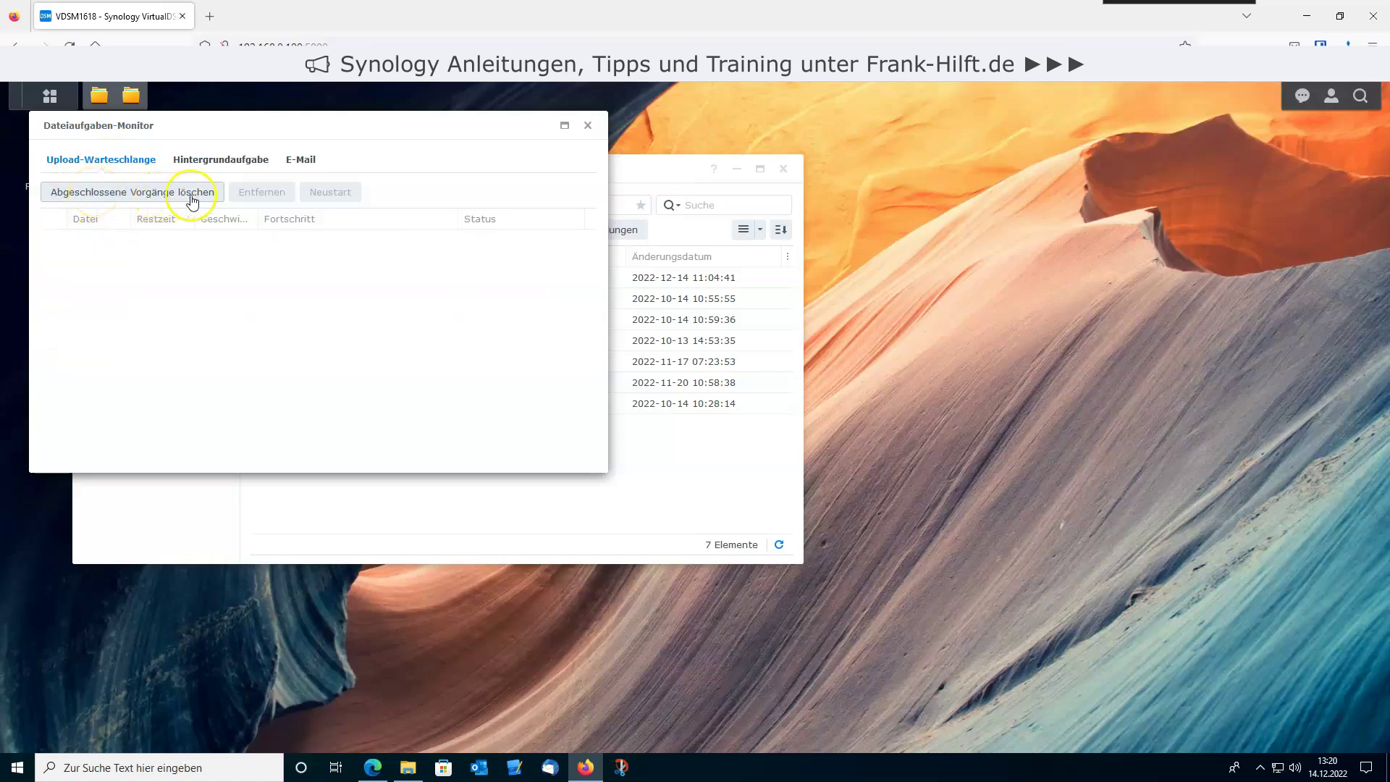
click(587, 126)
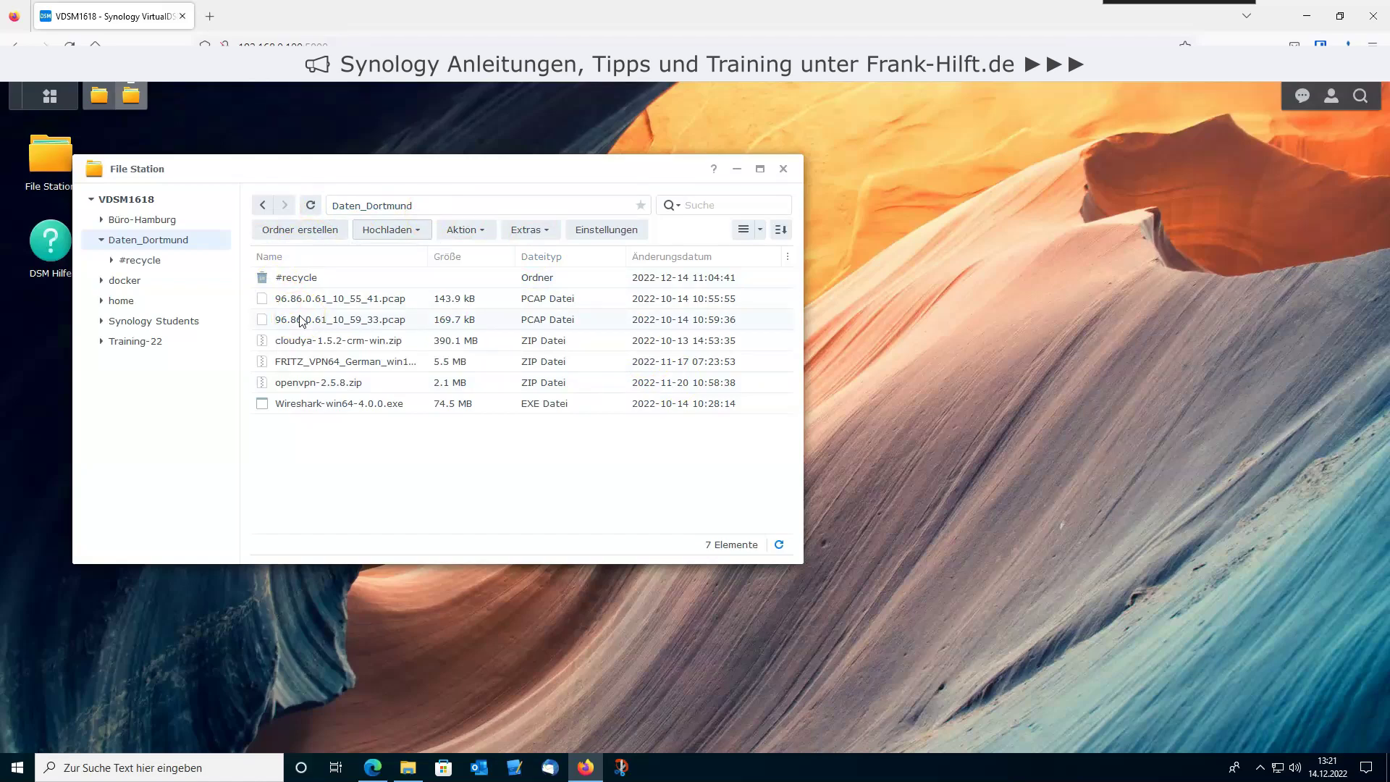
Reduce the browser window and arrange it so that File Station and the Explorer folder Lektion 2 are both accessible
key(alt+Tab)
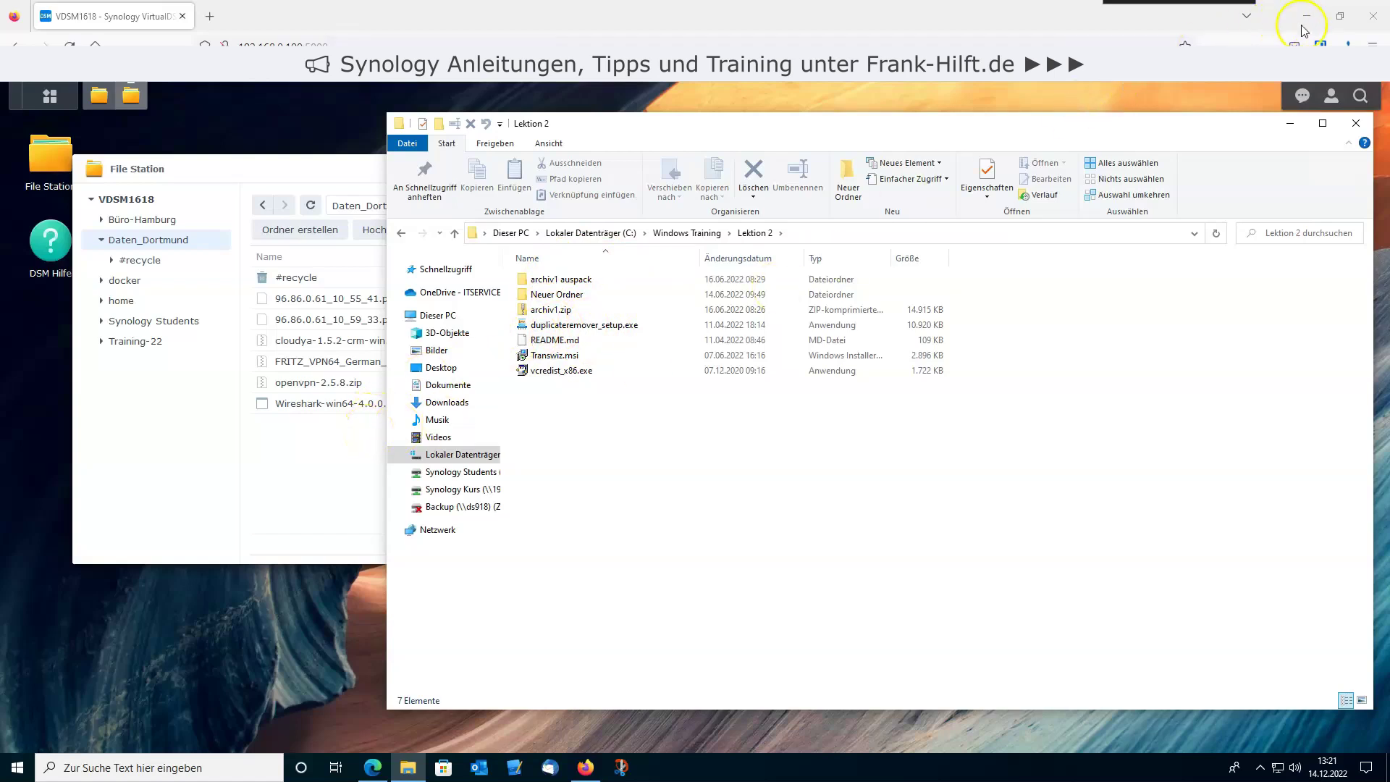
click(1340, 18)
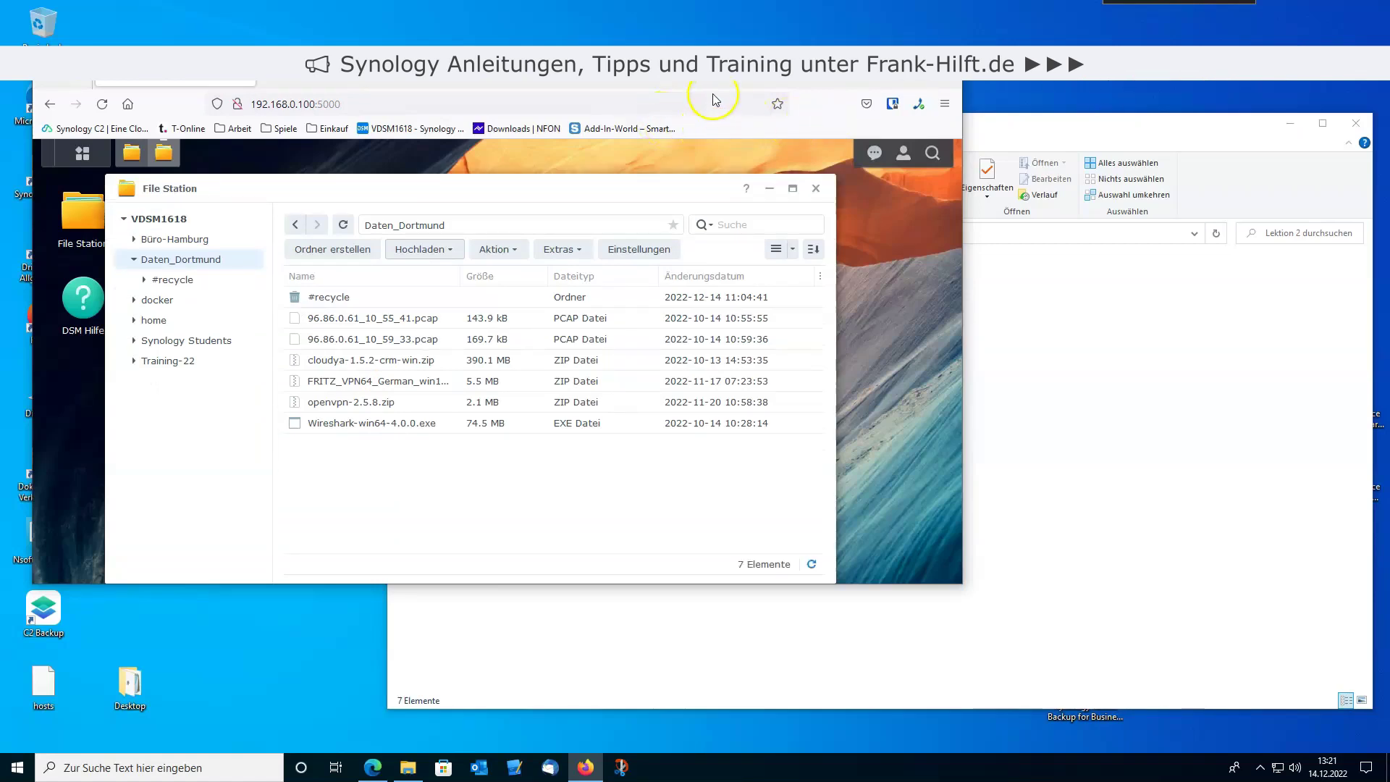
drag(706, 84, 636, 59)
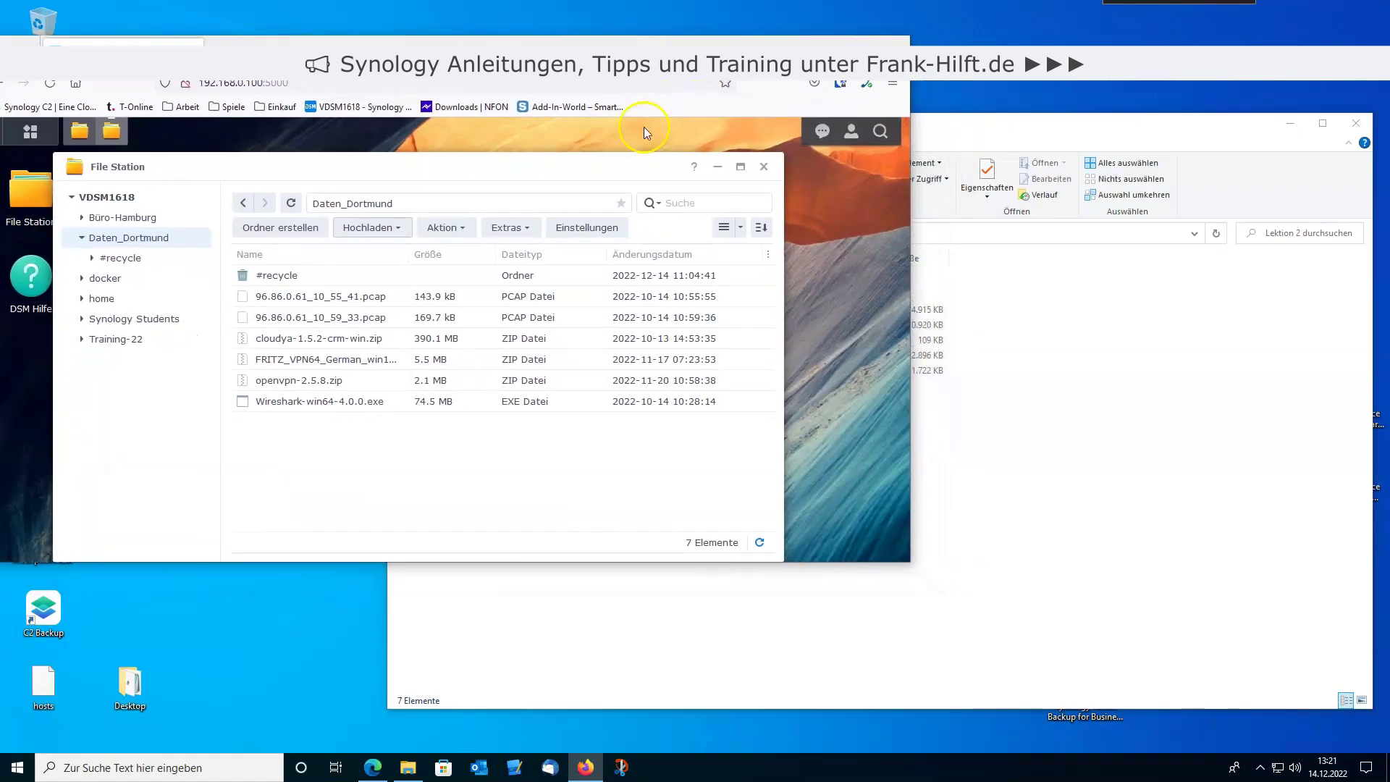
click(979, 137)
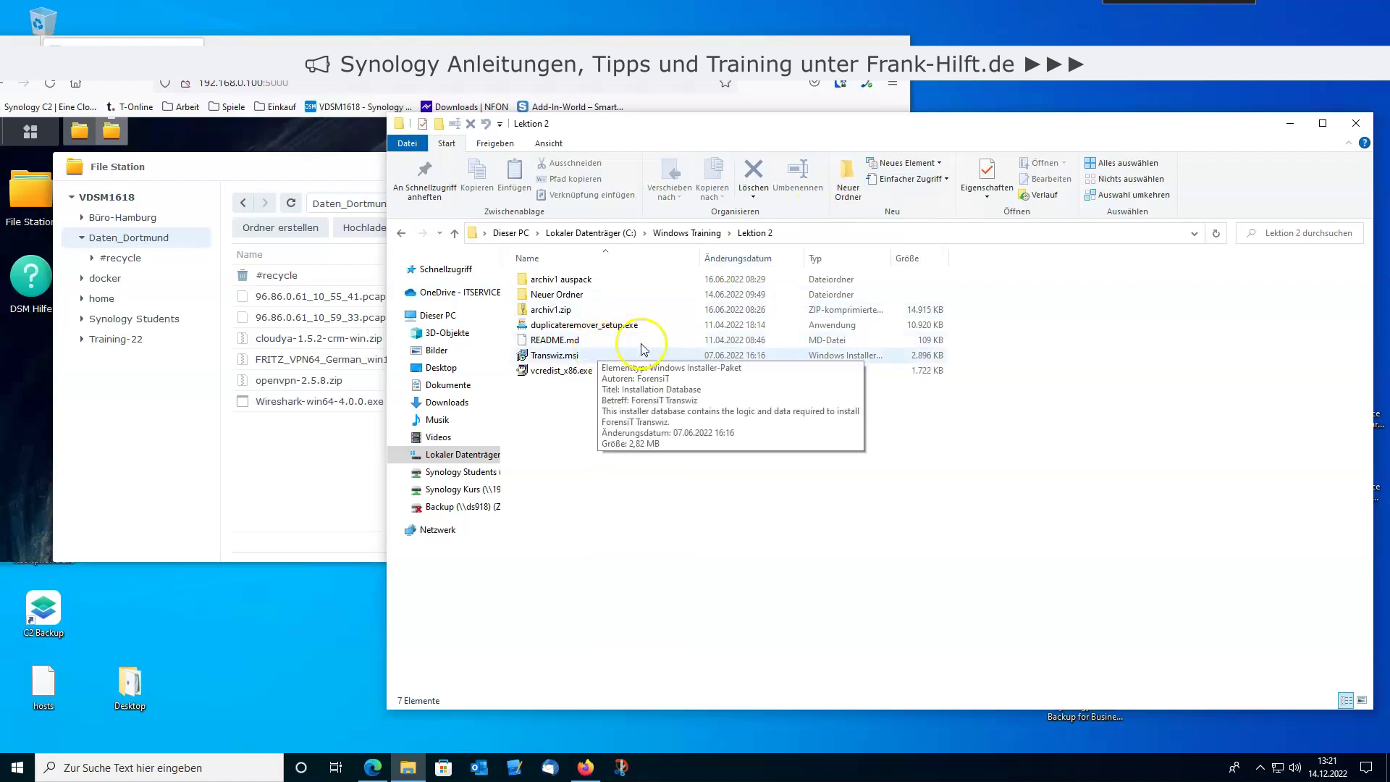
double_click(606, 326)
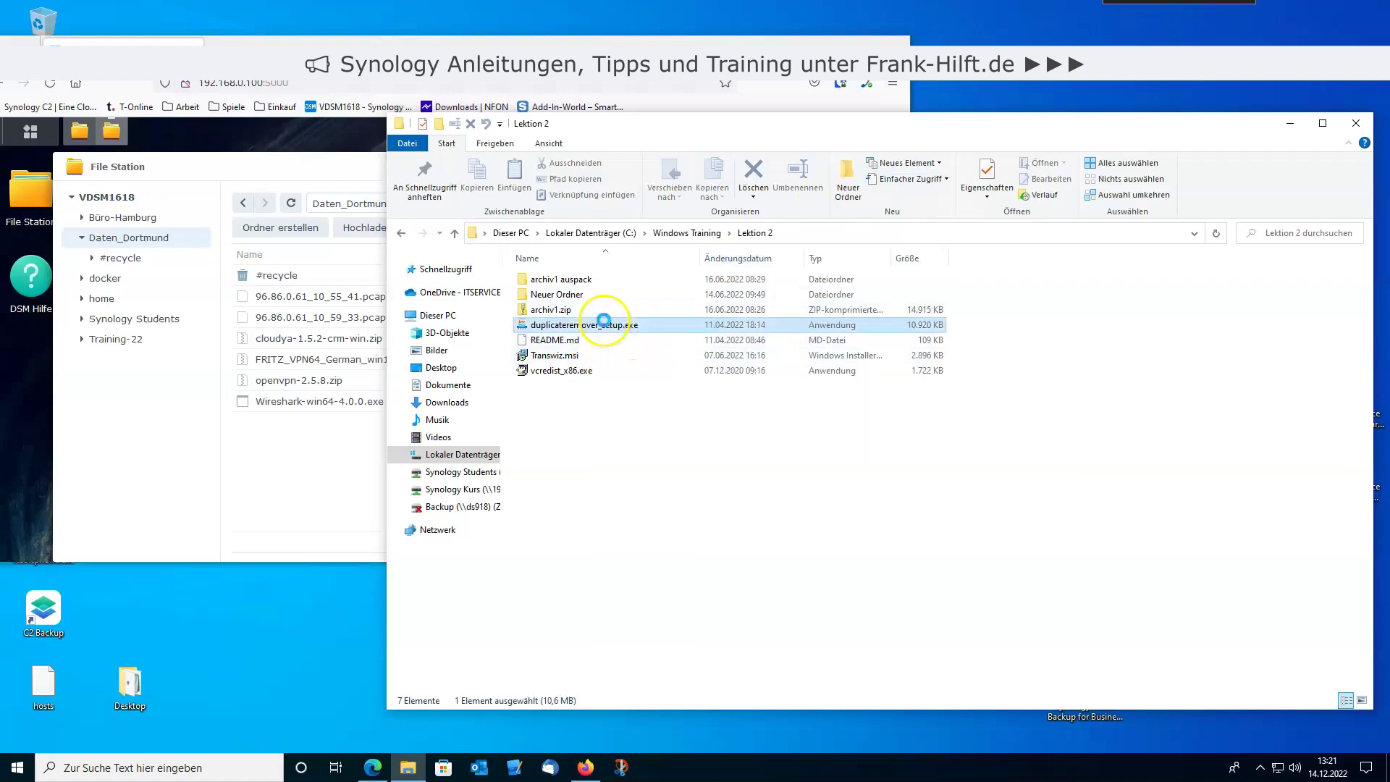
ctrl+click(569, 311)
ctrl+click(566, 370)
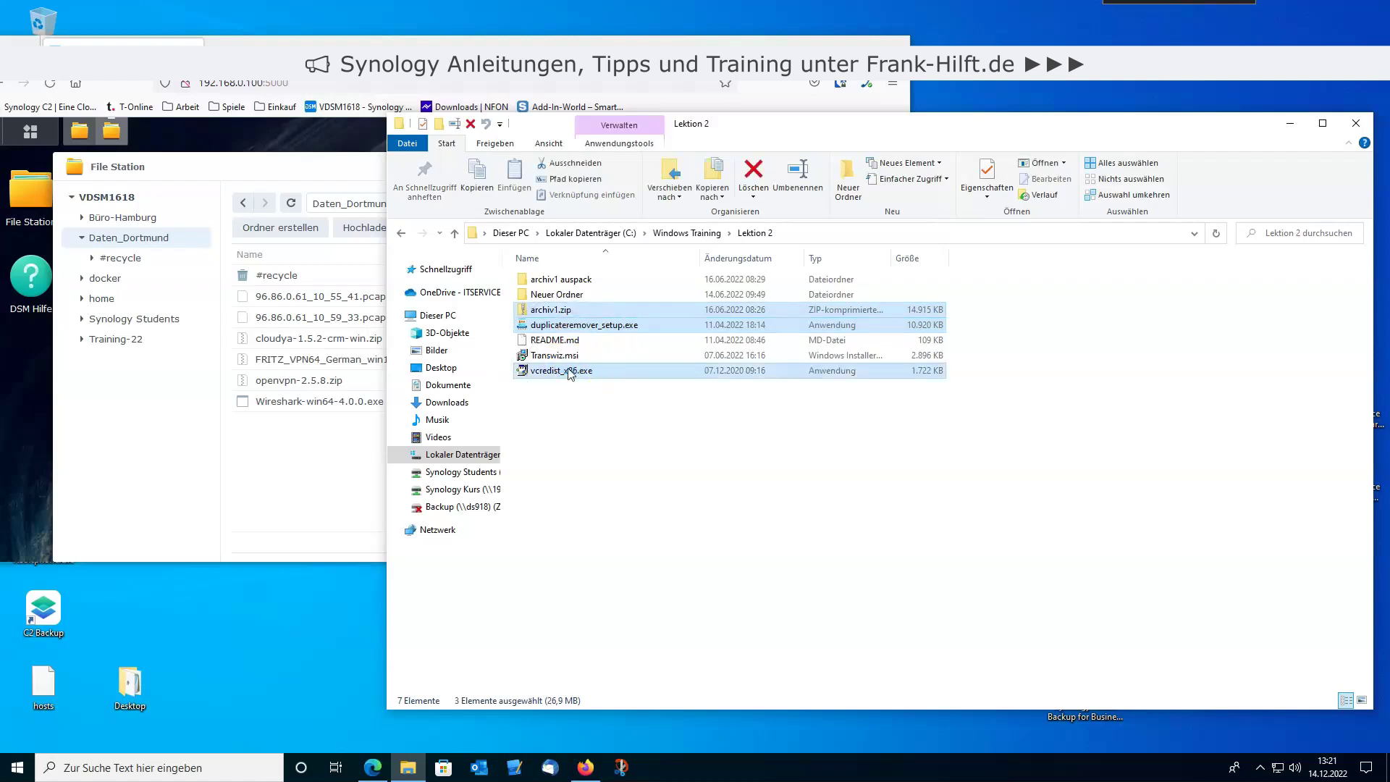
drag(567, 370, 627, 373)
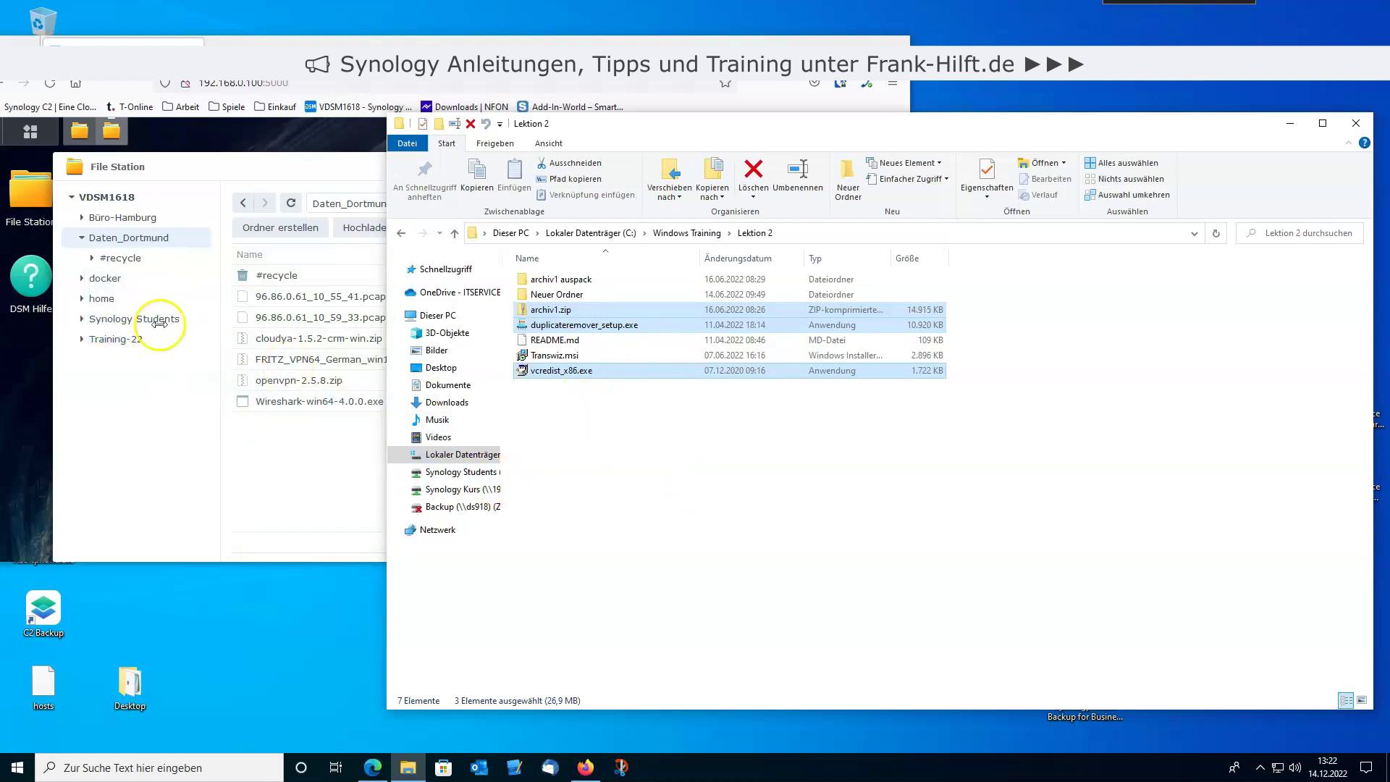
Try to upload README.md and vcredist_x86.exe from Lektion 2 to the Training-22 folder, always overwriting existing files for drag-and-drop uploads
click(119, 343)
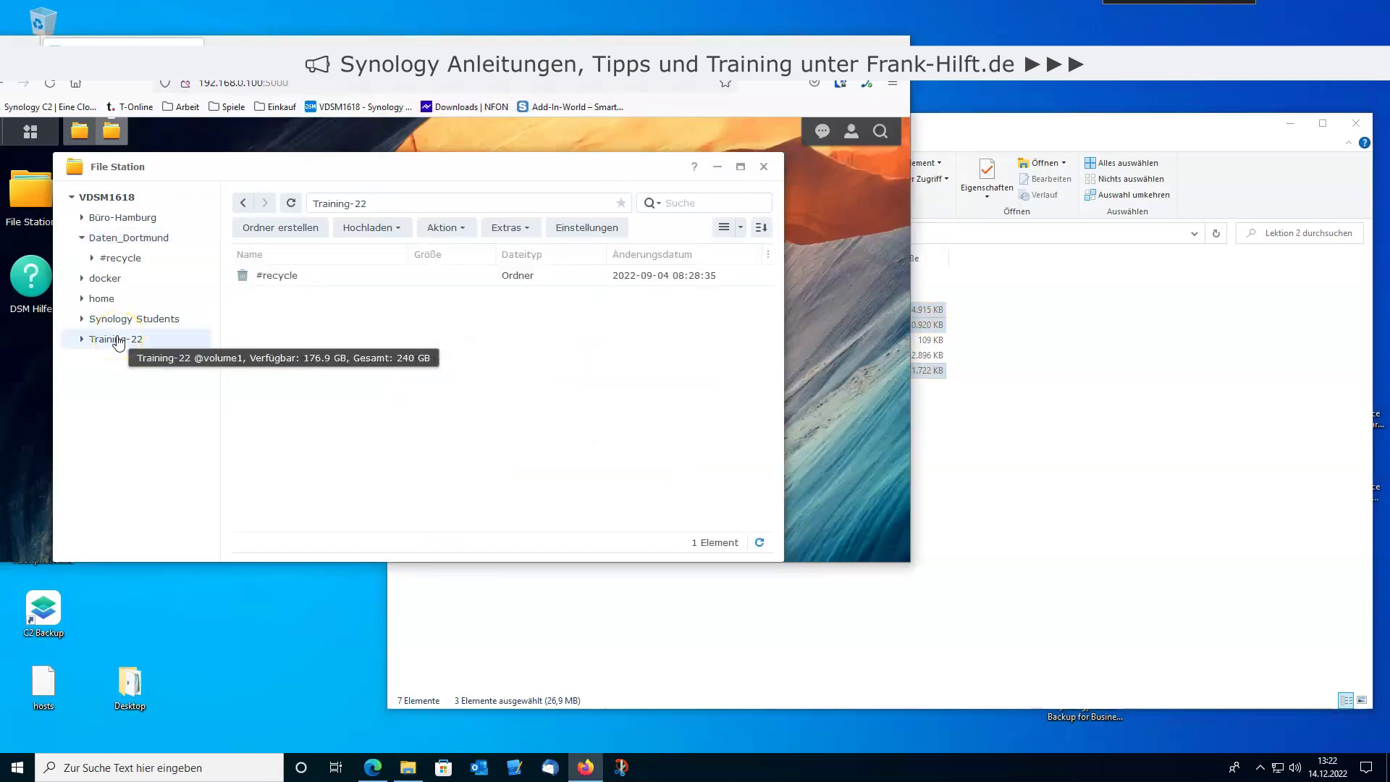
click(1095, 409)
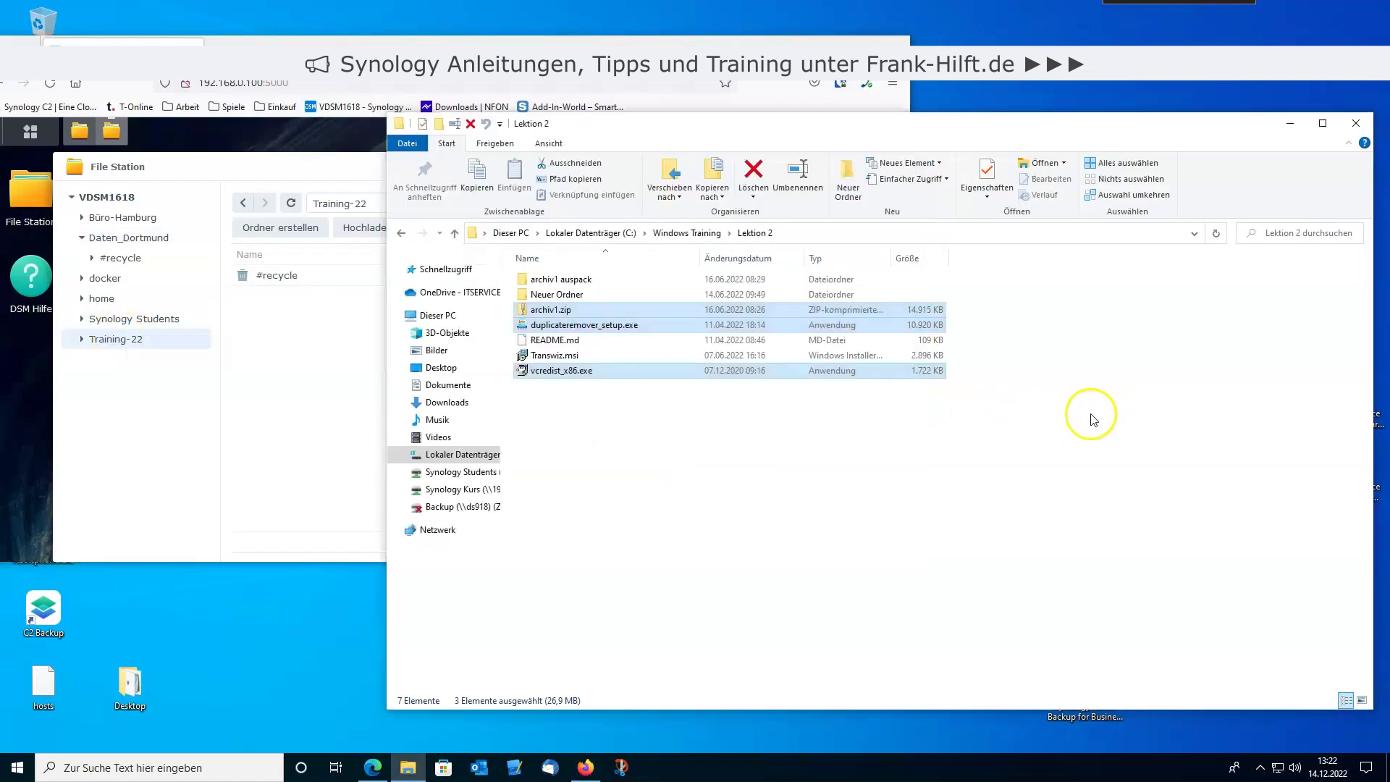
click(600, 370)
ctrl+click(545, 340)
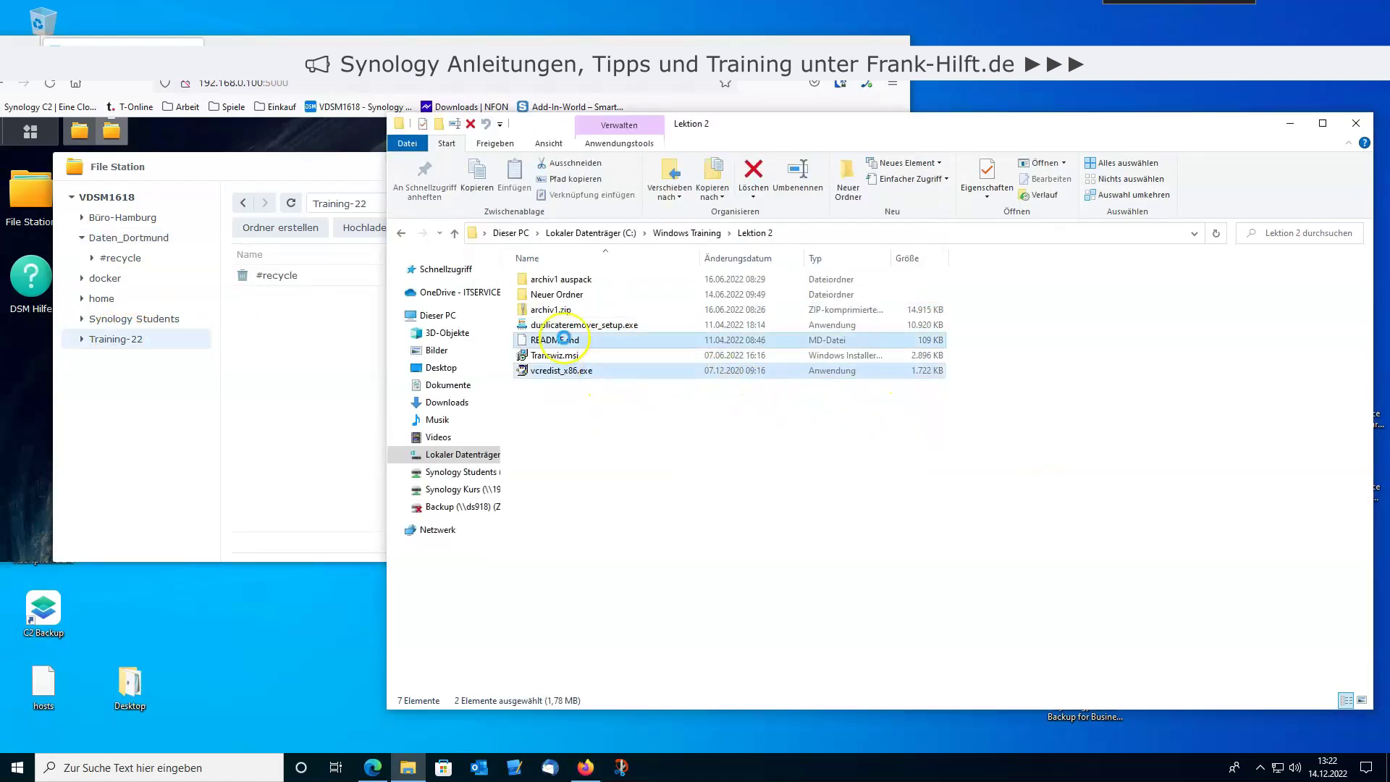
drag(545, 348, 346, 390)
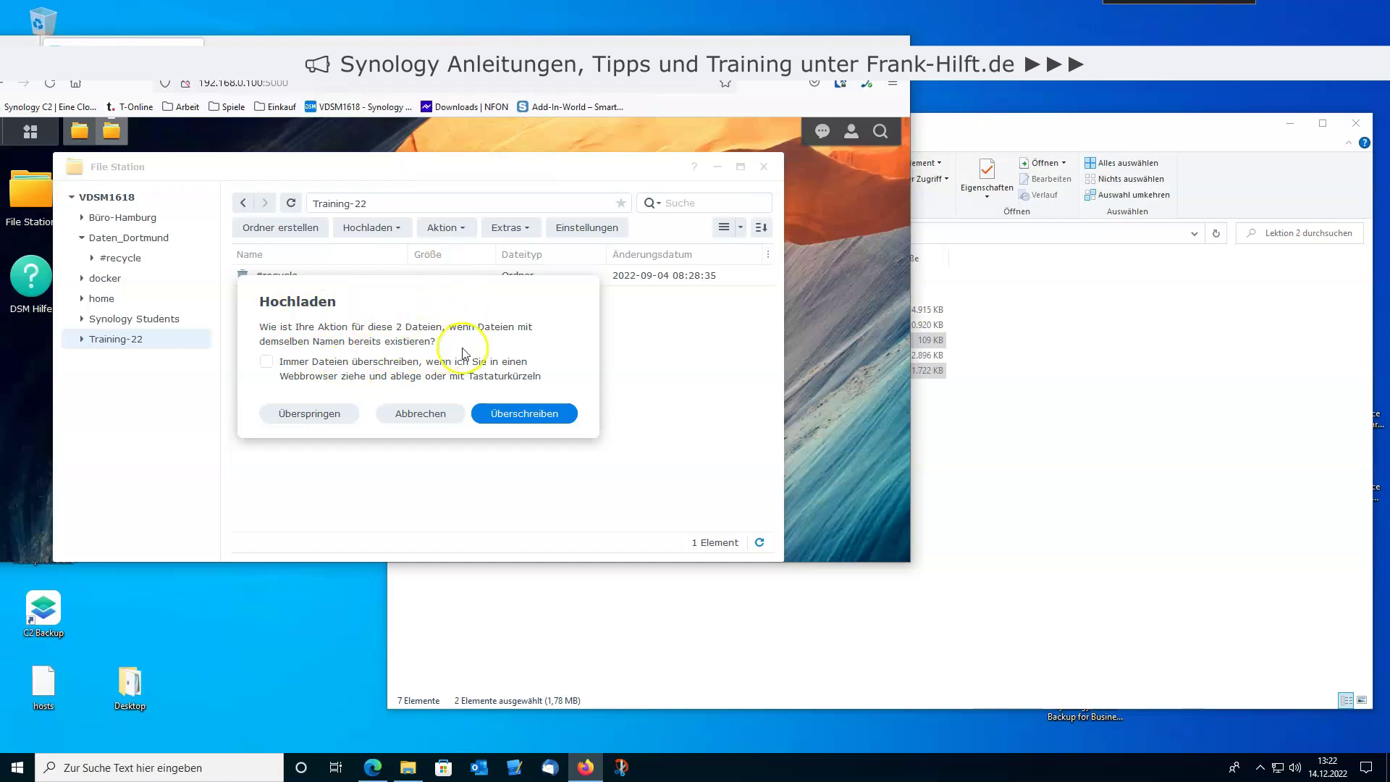
click(273, 368)
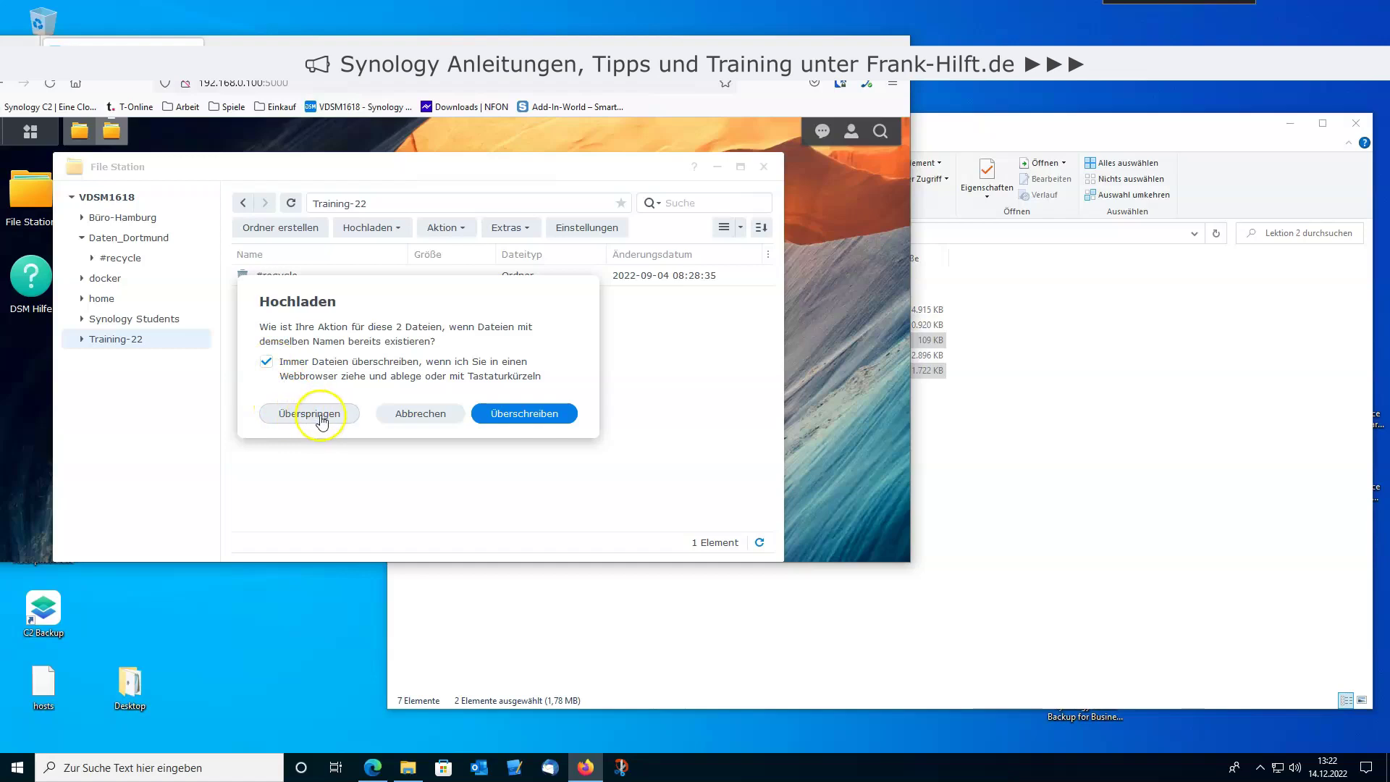
click(524, 413)
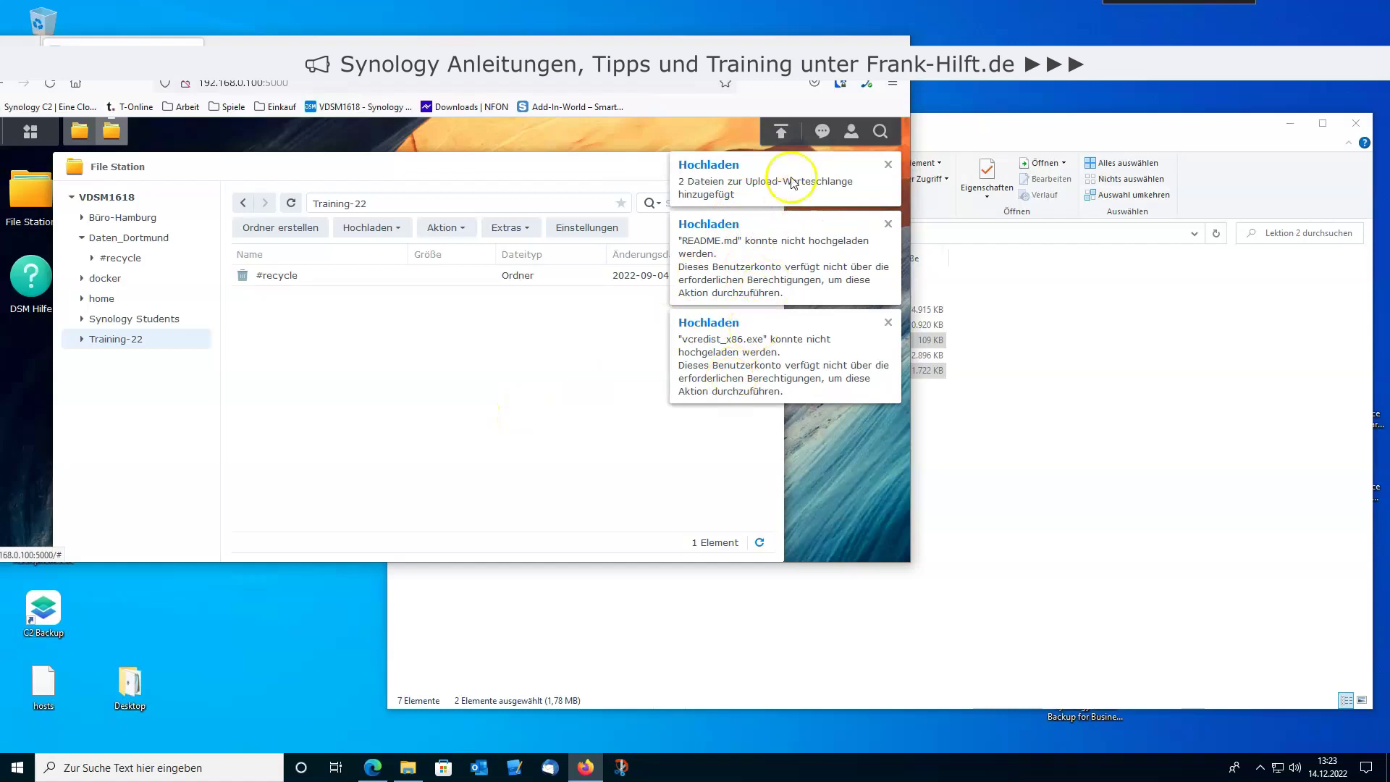
Examine the status of README.md and vcredist_x86.exe in the upload queue
click(782, 134)
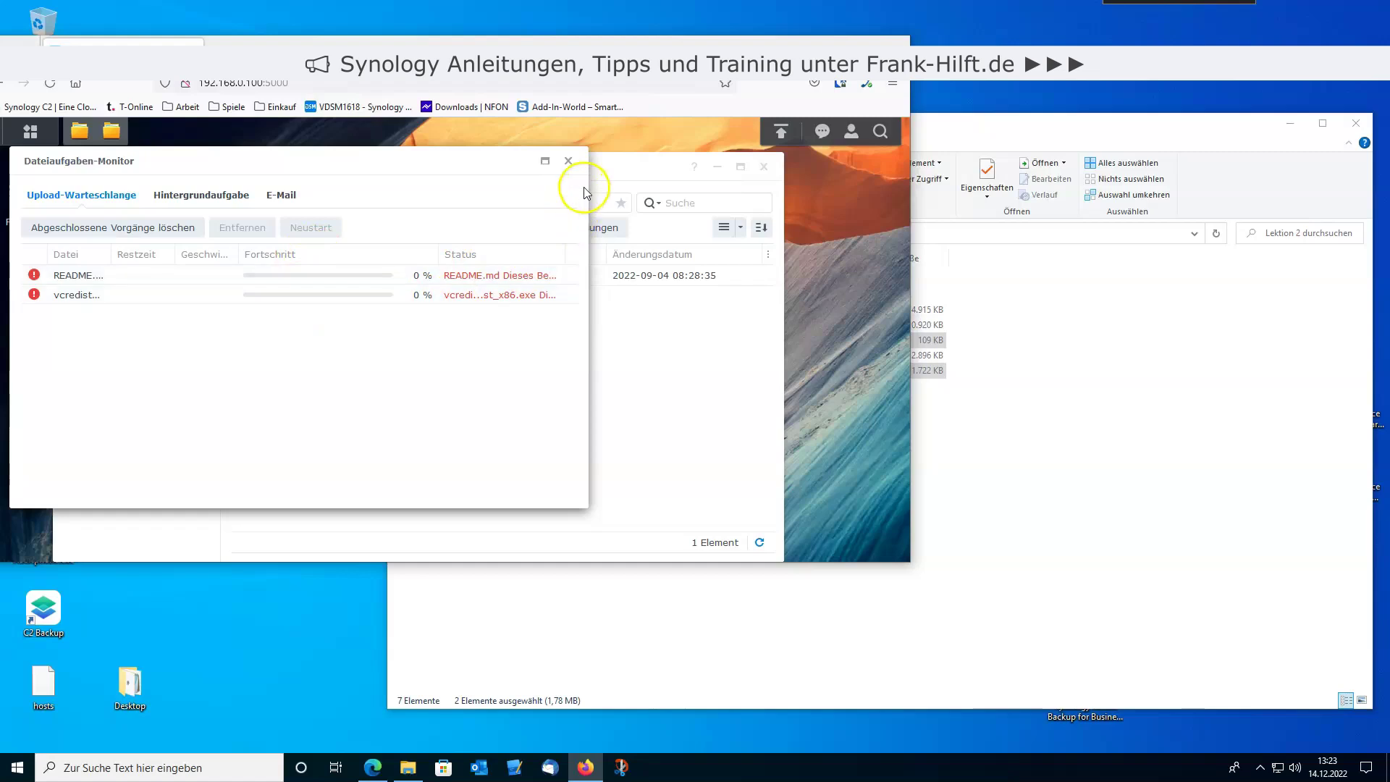
click(569, 162)
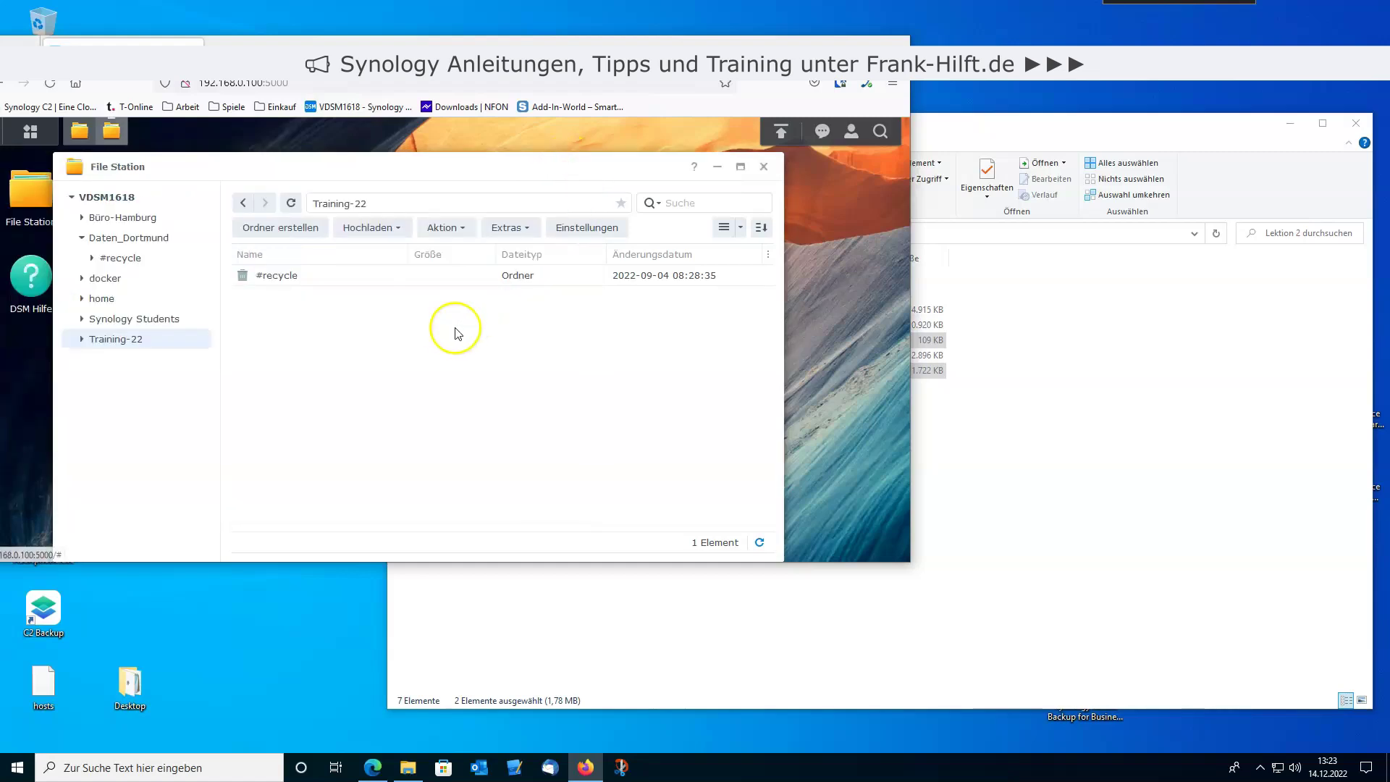
click(368, 324)
Upload README.md and vcredist_x86.exe from the Explorer folder Lektion 2 into the Daten_Dortmund shared folder in File Station
click(131, 247)
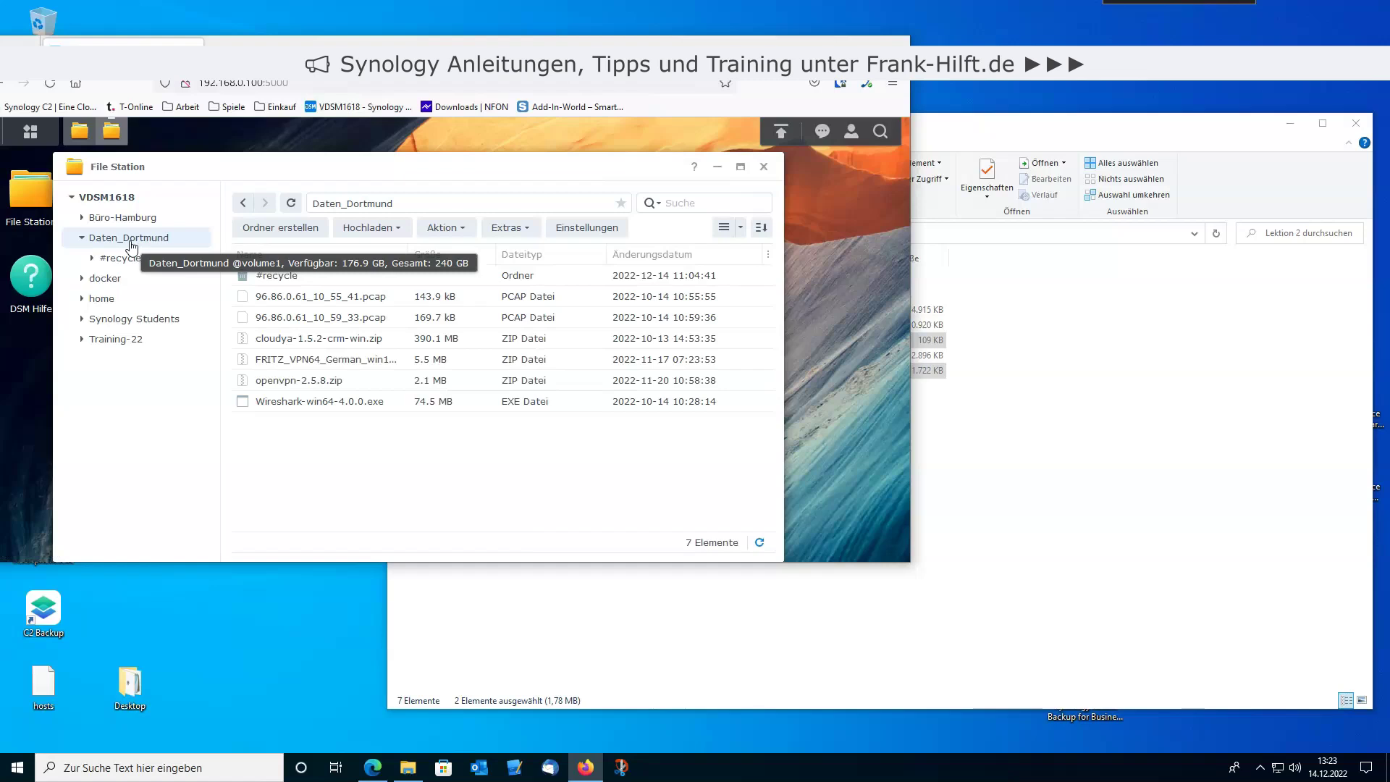
click(1158, 394)
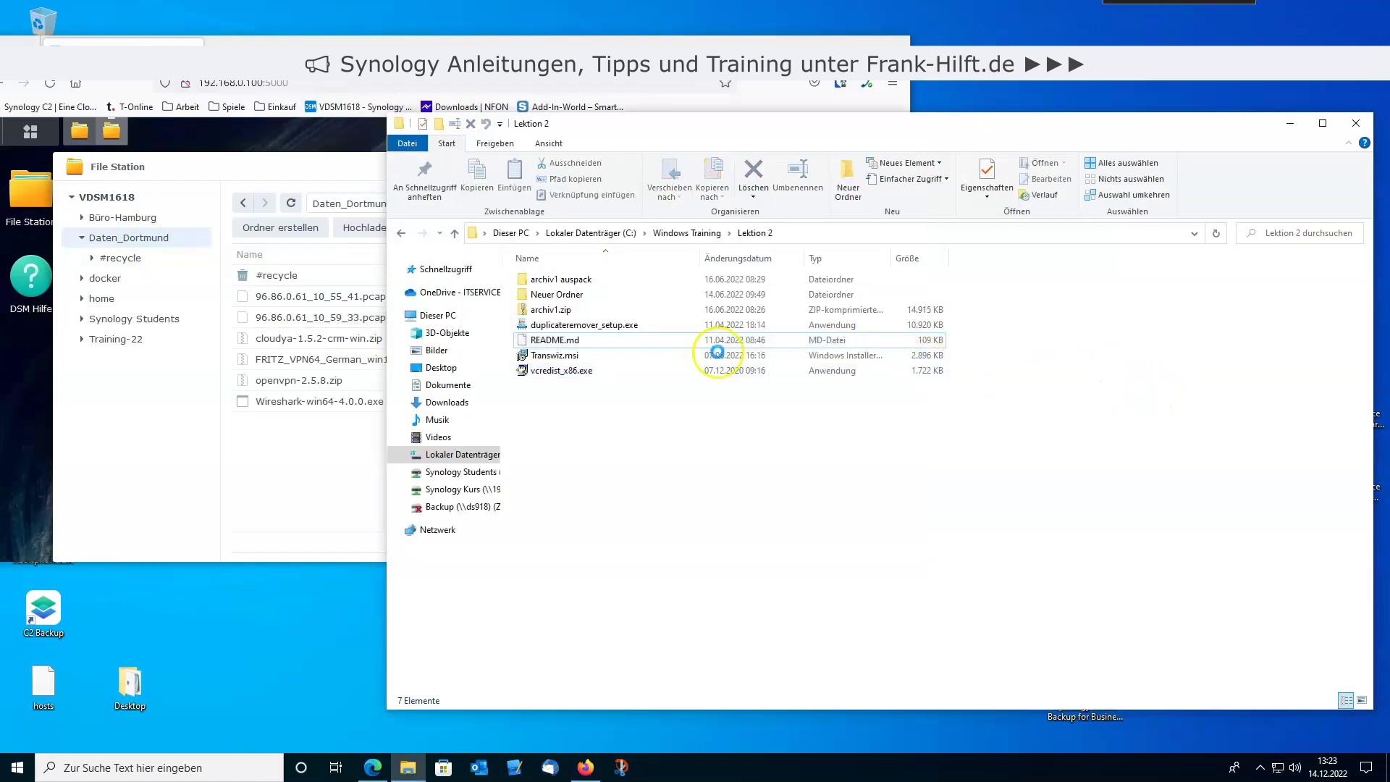
click(607, 371)
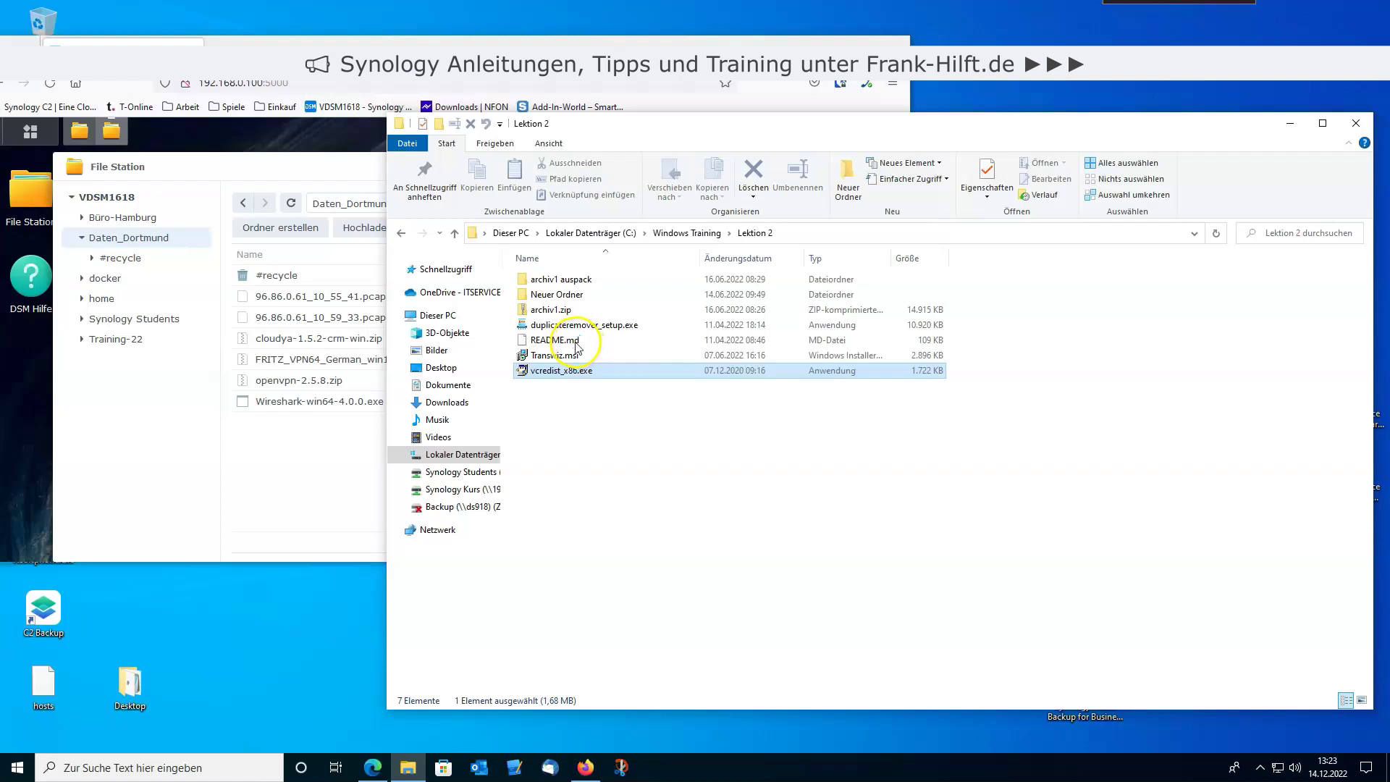
ctrl+click(557, 342)
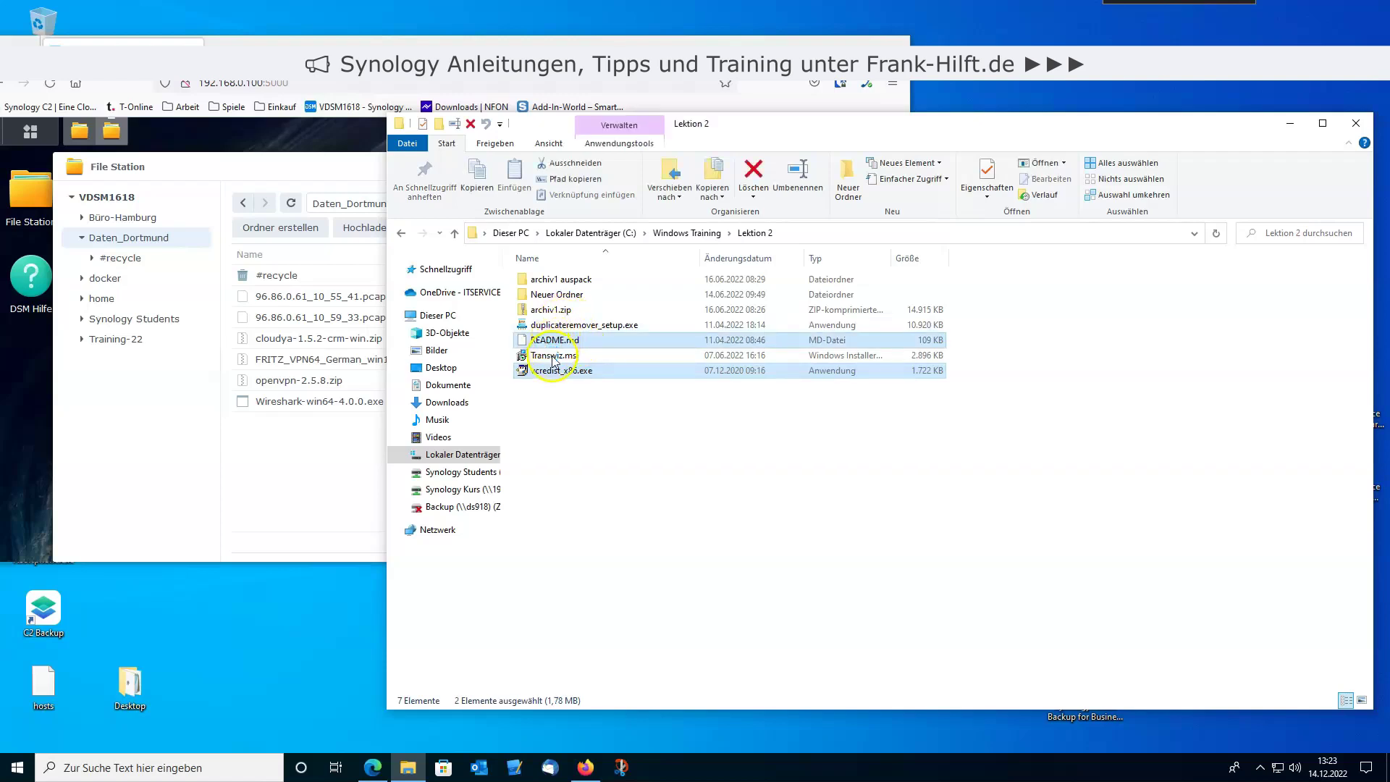
drag(534, 375, 300, 488)
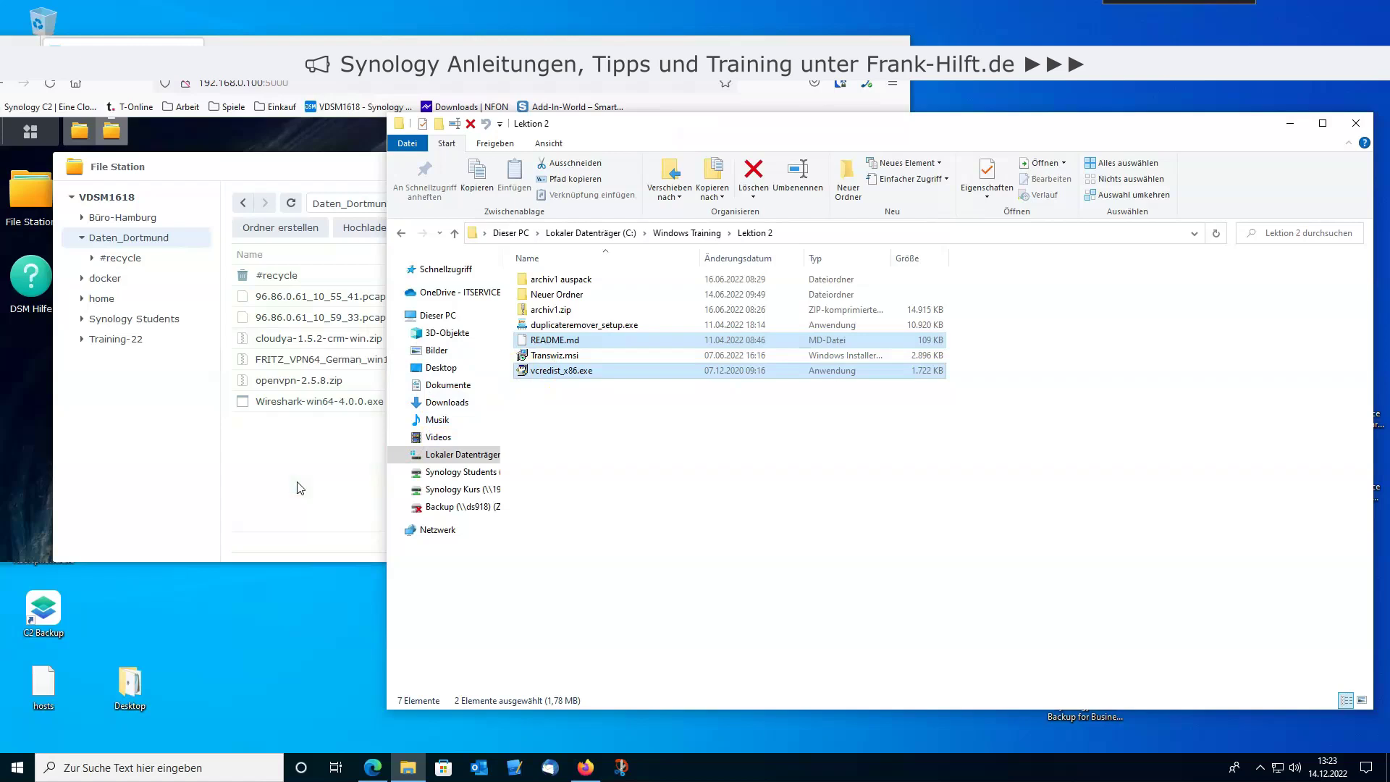
click(1014, 484)
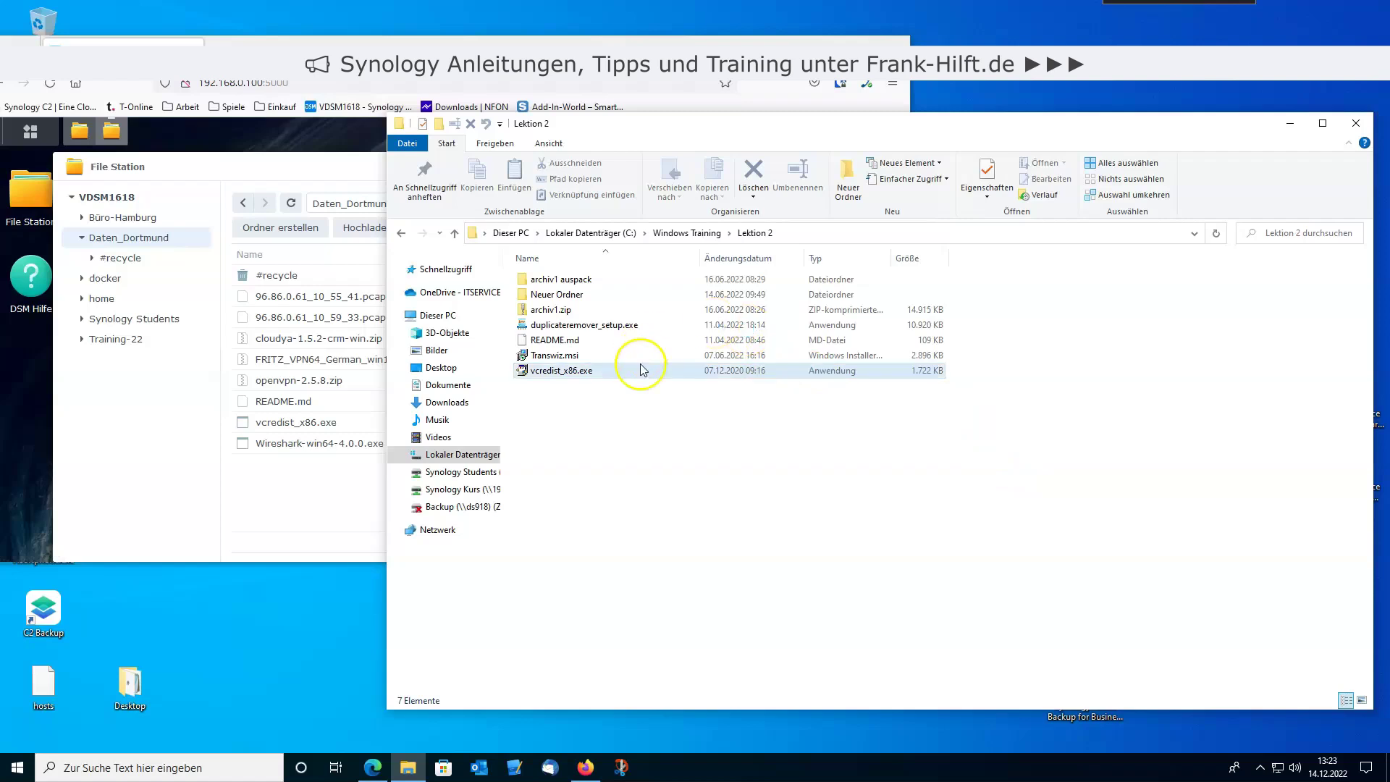
Go up from Lektion 2 to the Windows Training folder in Explorer
mouse_move(645, 355)
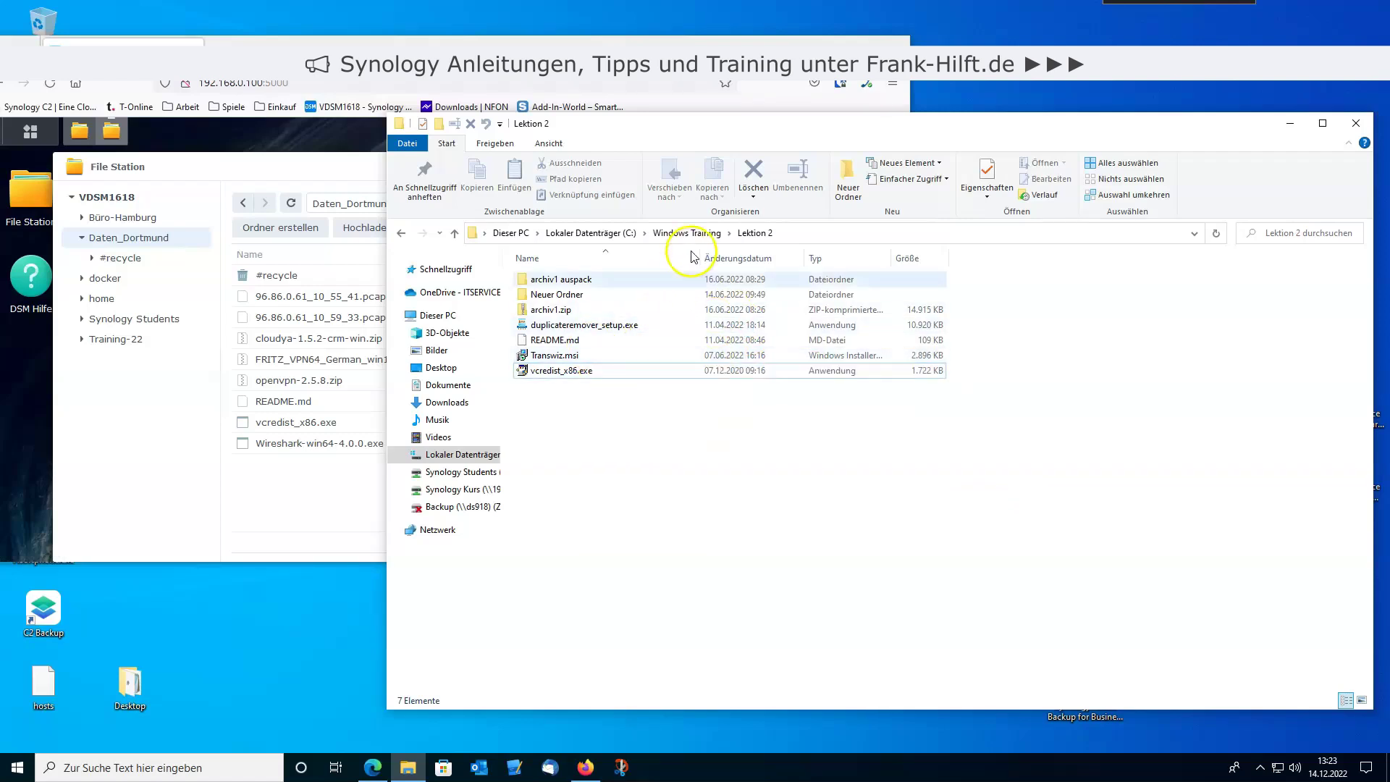
click(678, 232)
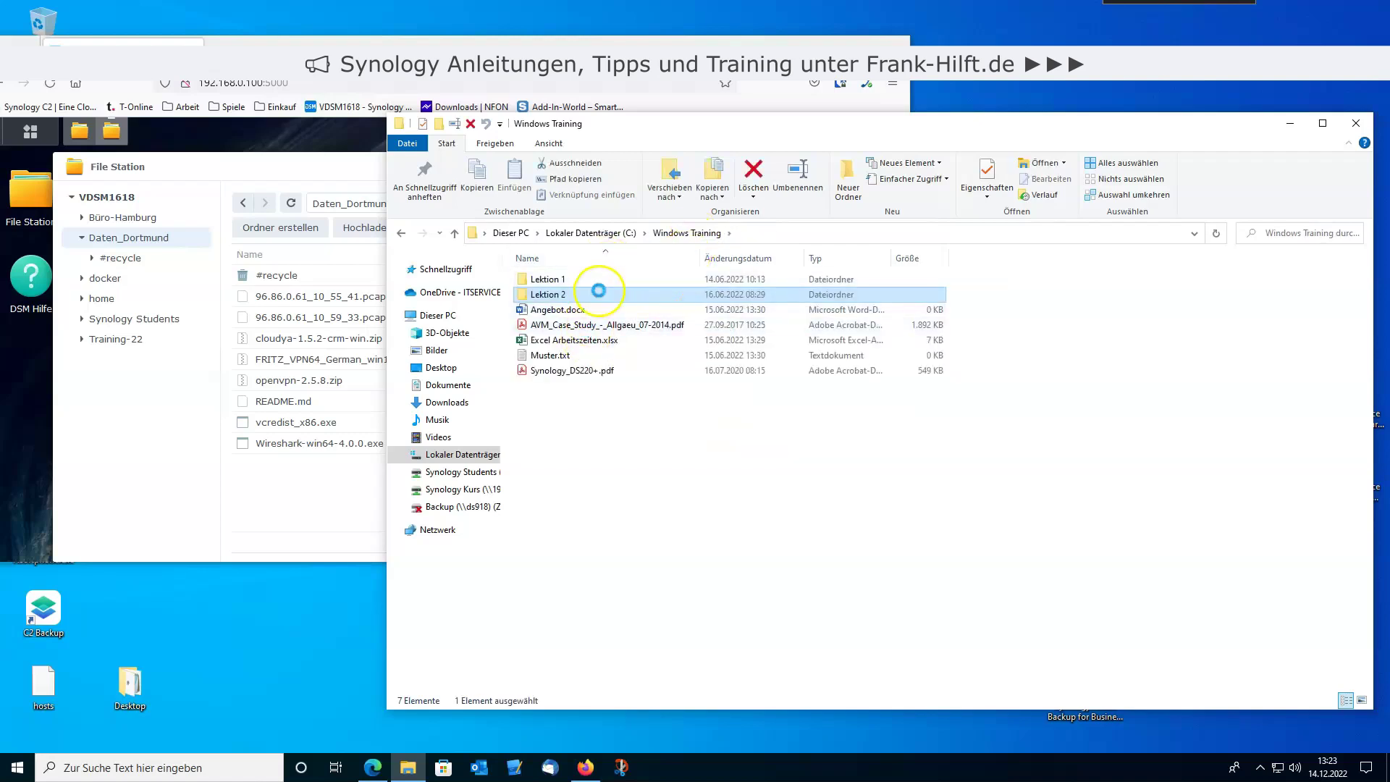
mouse_move(598, 290)
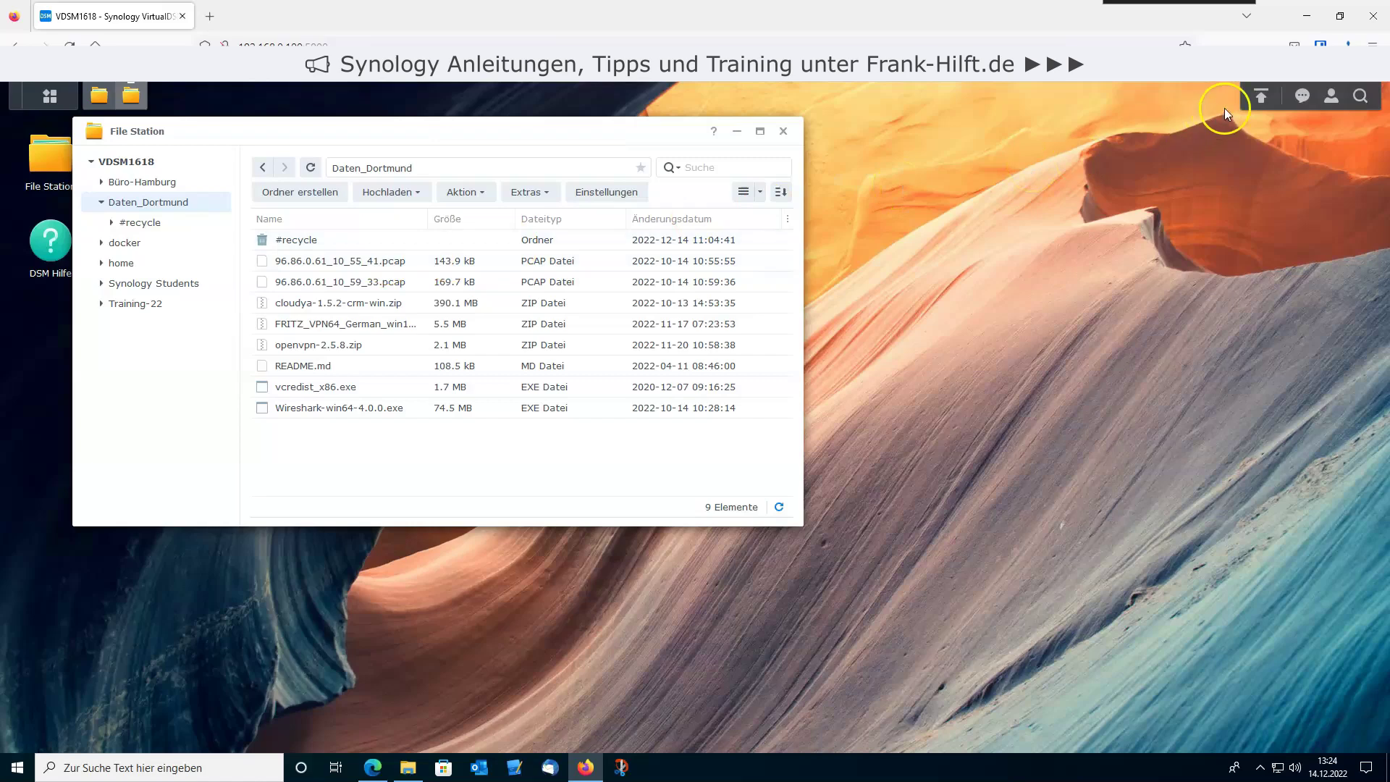
Download README.md from the Daten_Dortmund shared folder to the local computer, with the browser window maximized
click(1339, 26)
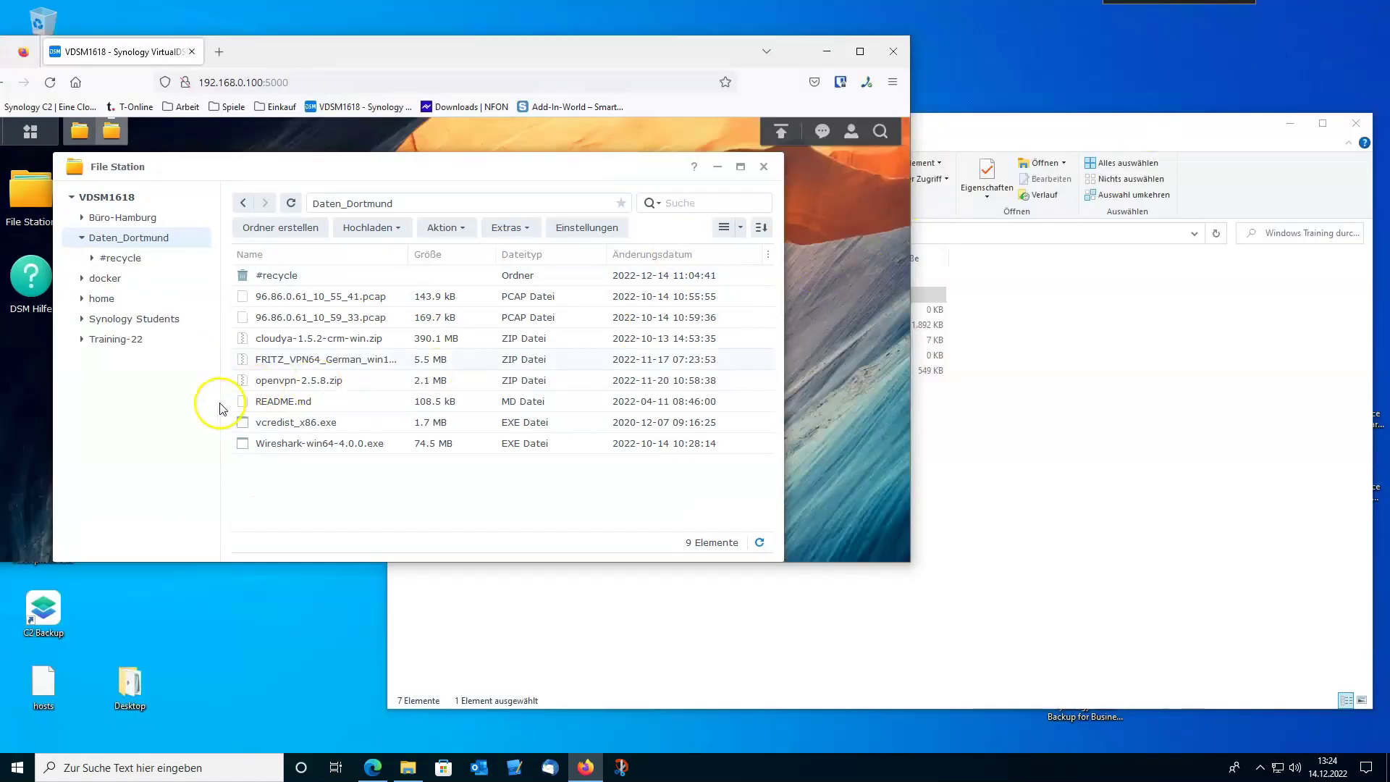
click(264, 405)
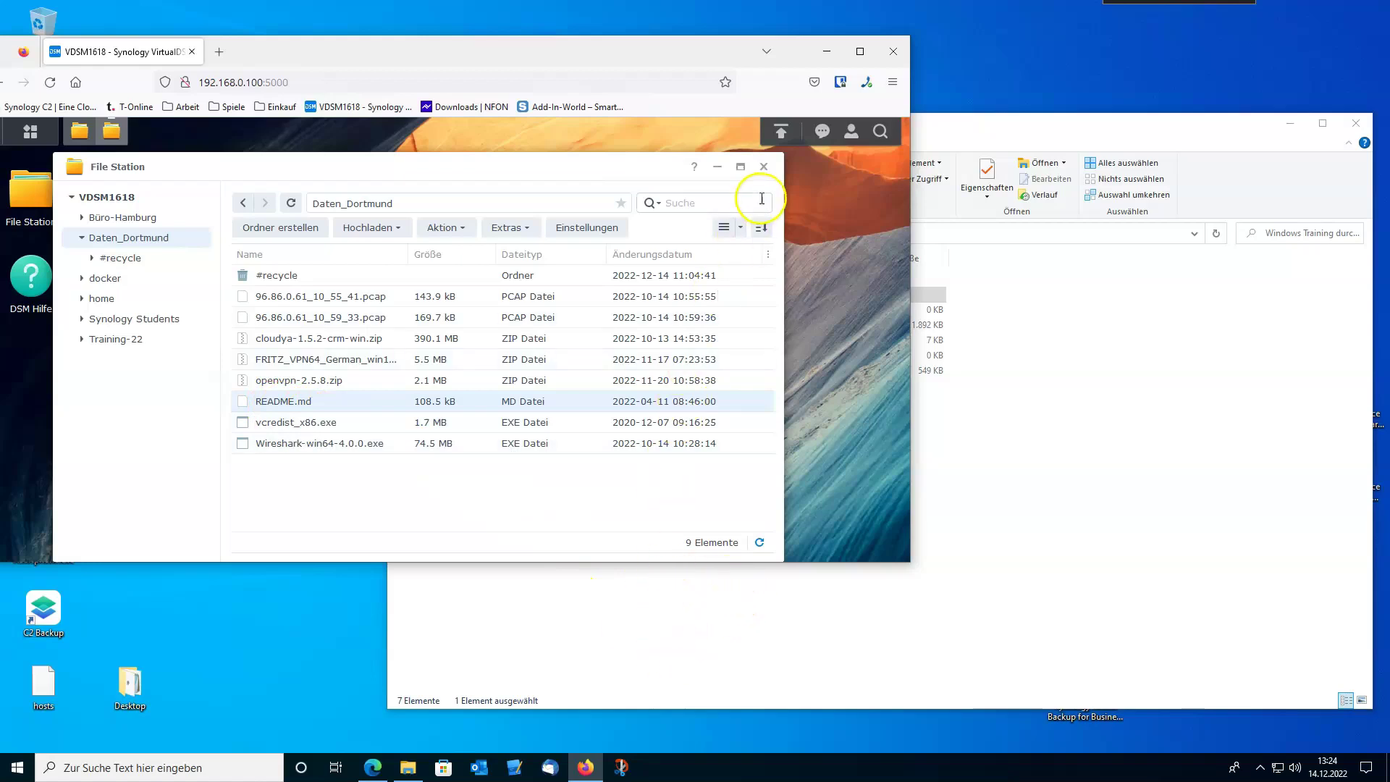
click(859, 51)
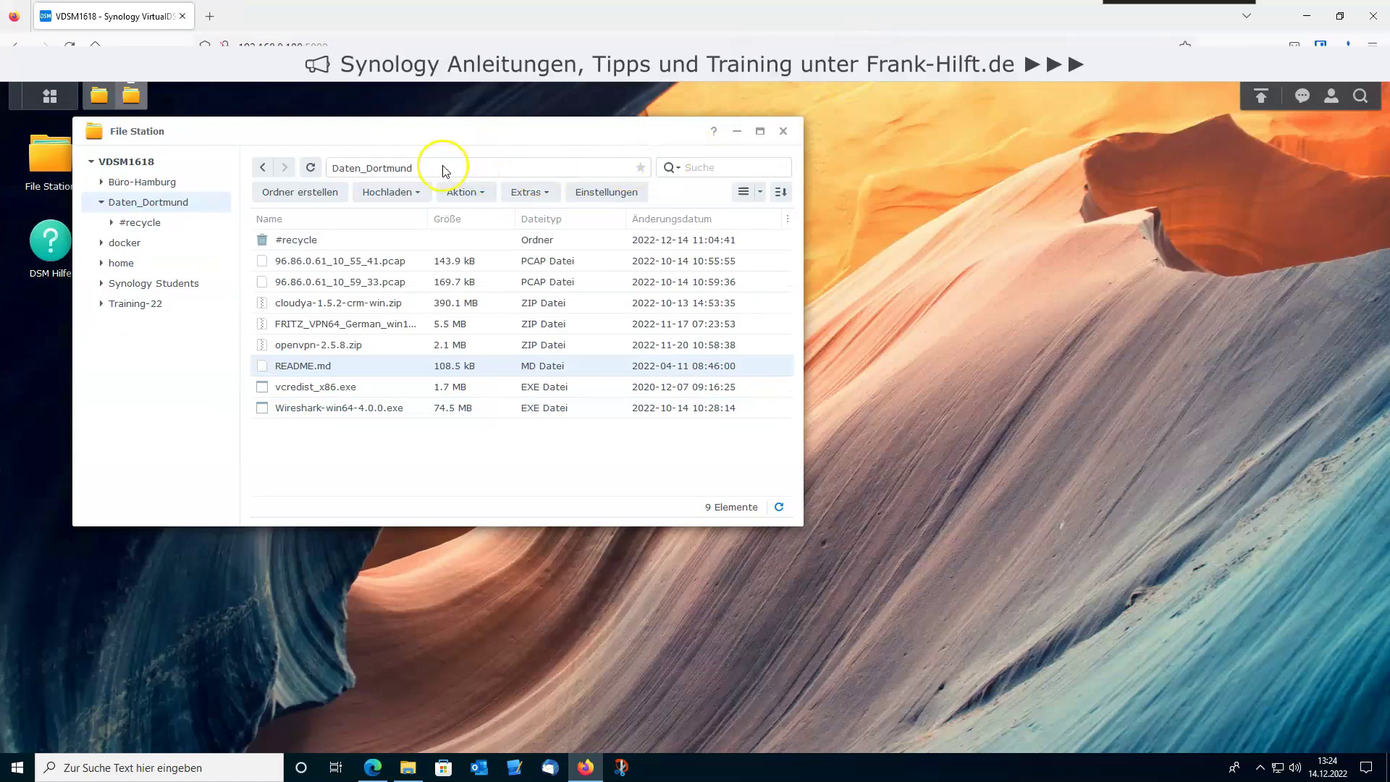
right_click(328, 374)
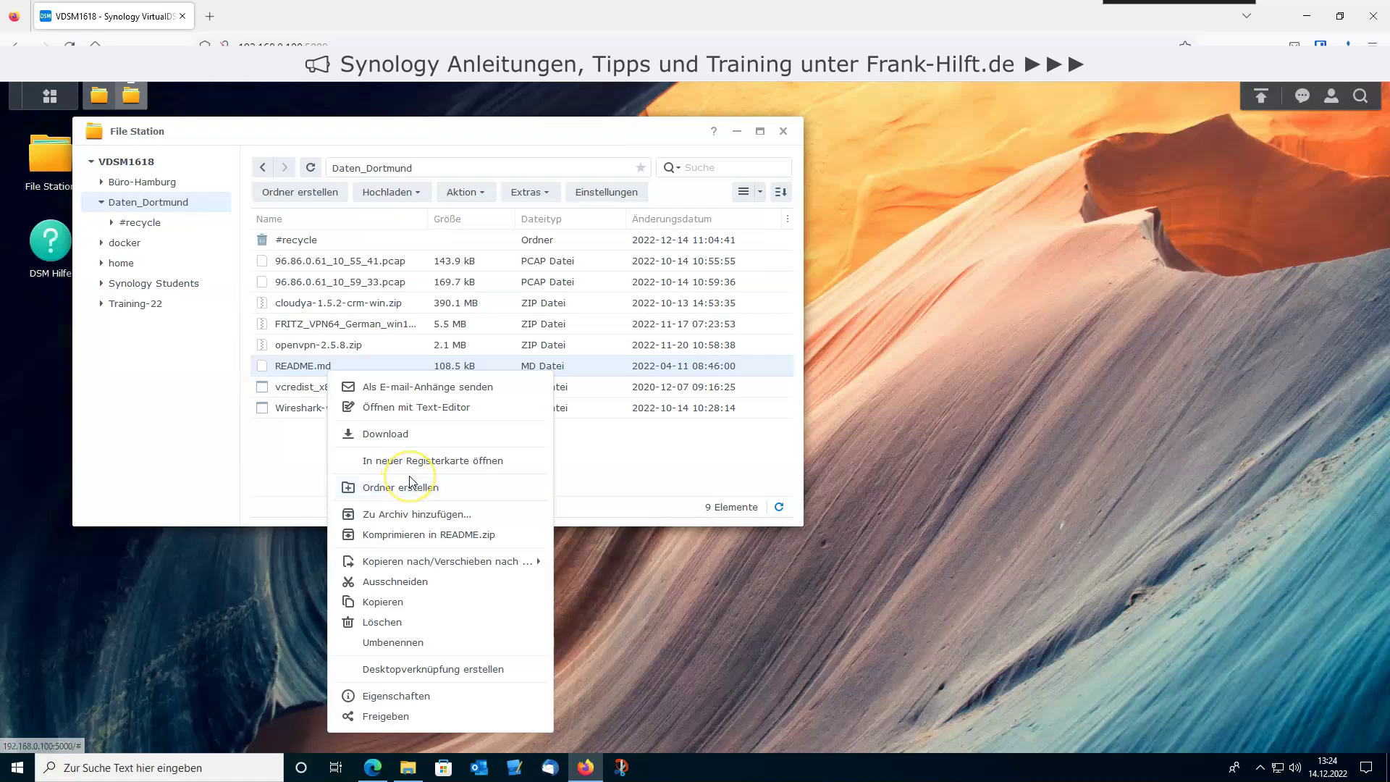
click(379, 434)
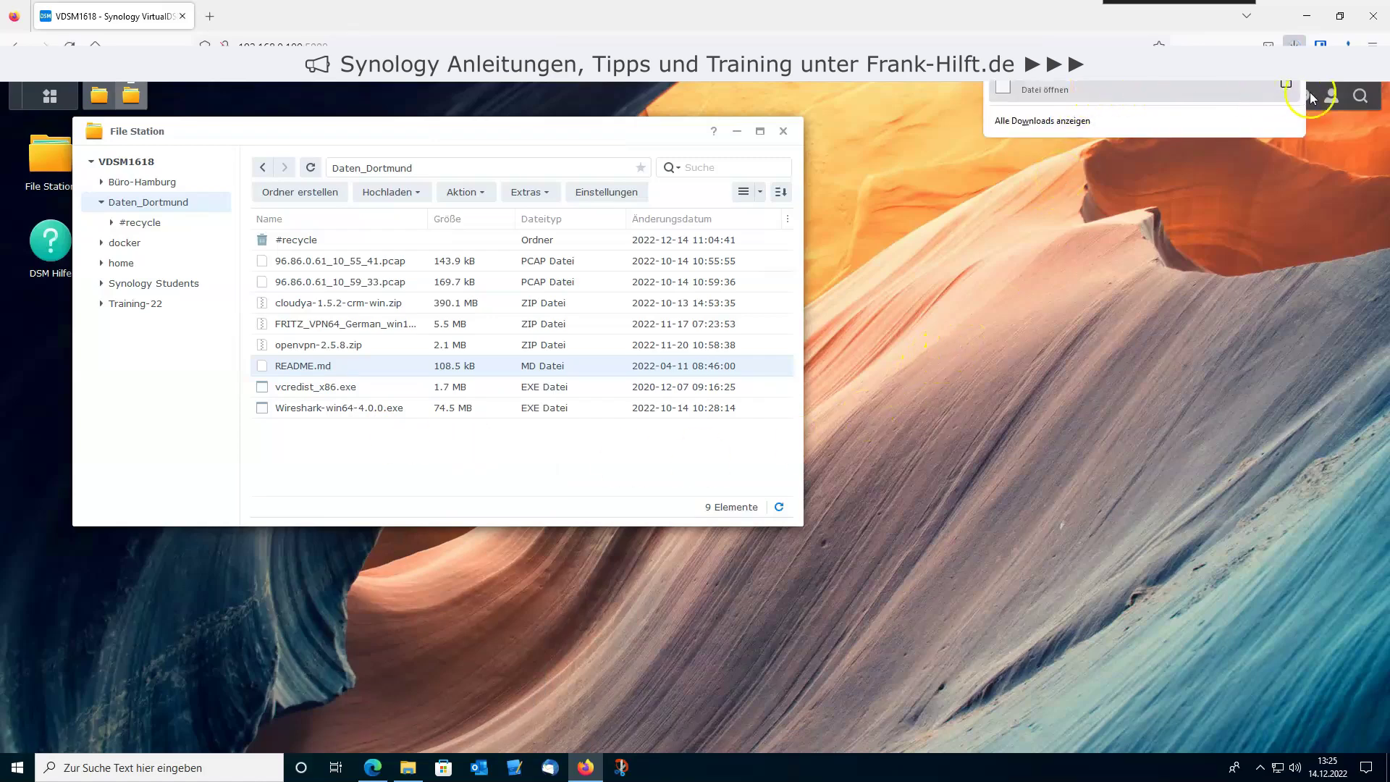
click(1079, 285)
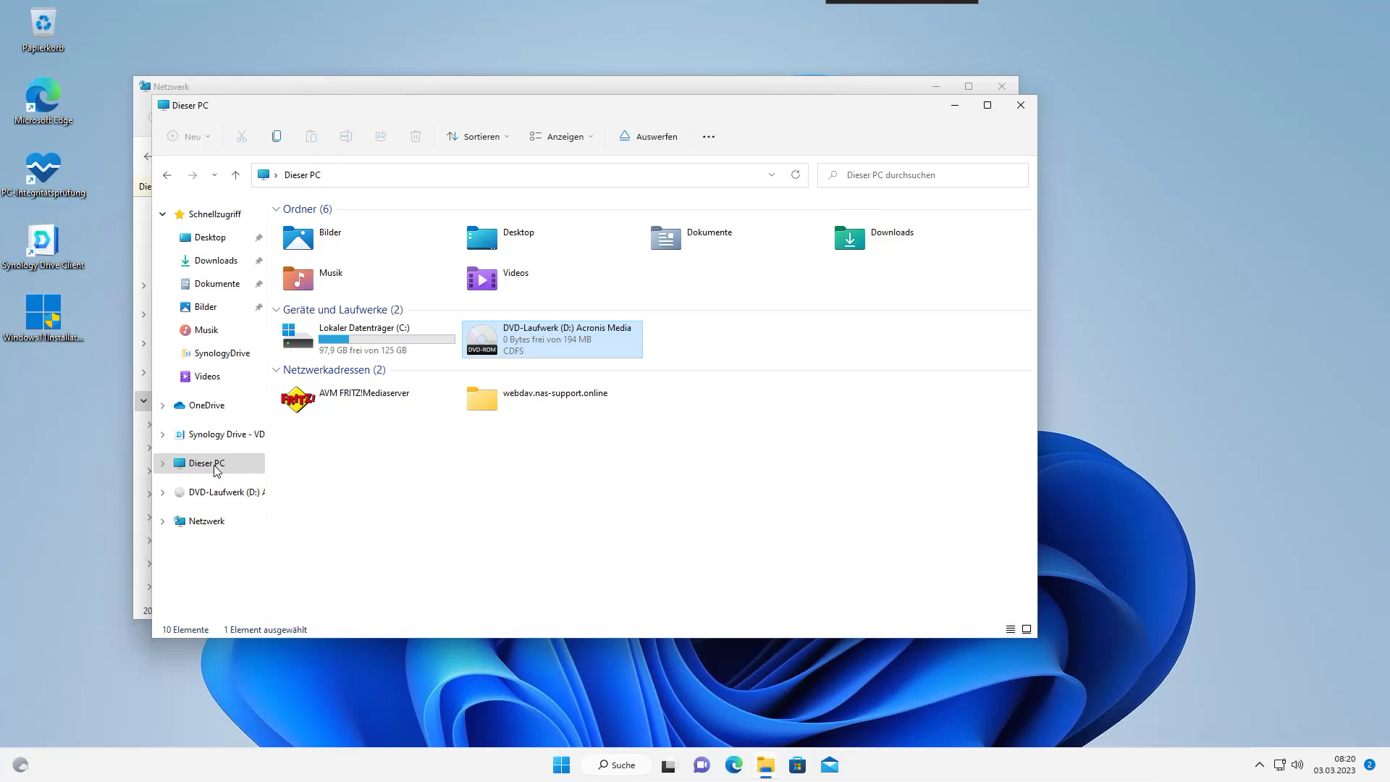
Open the network computer VDSM in Windows Explorer and sign in with the user name and password, saving the credentials
key(alt+Tab)
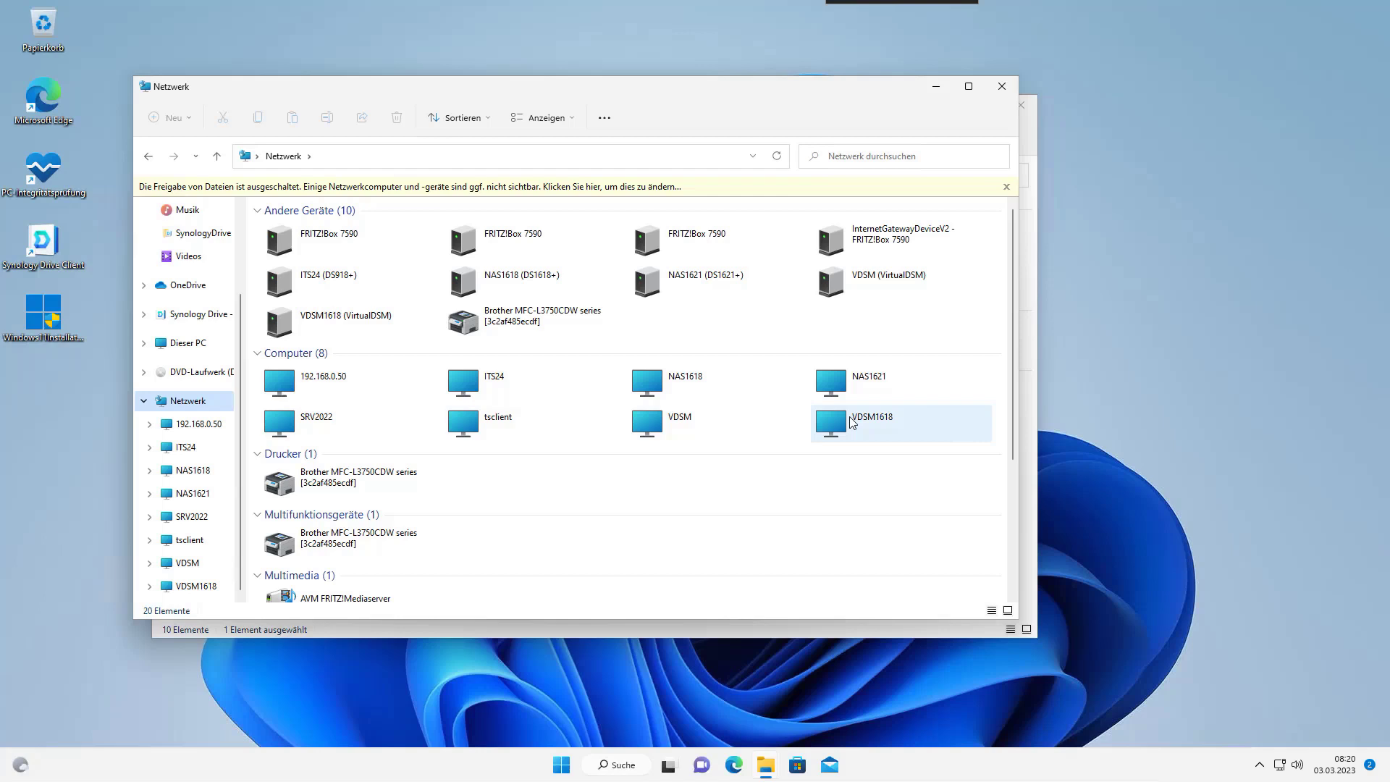
double_click(655, 422)
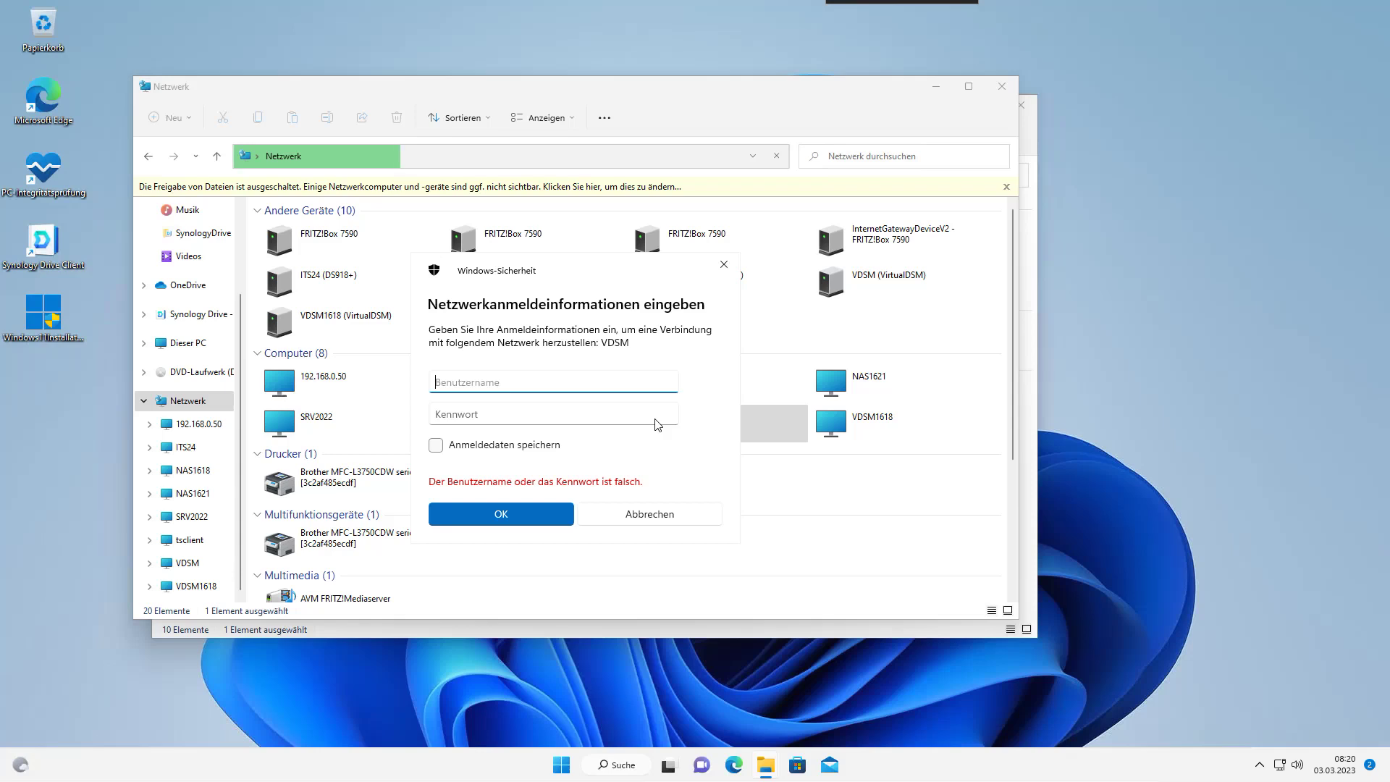
text(frank)
key(Tab)
text(********)
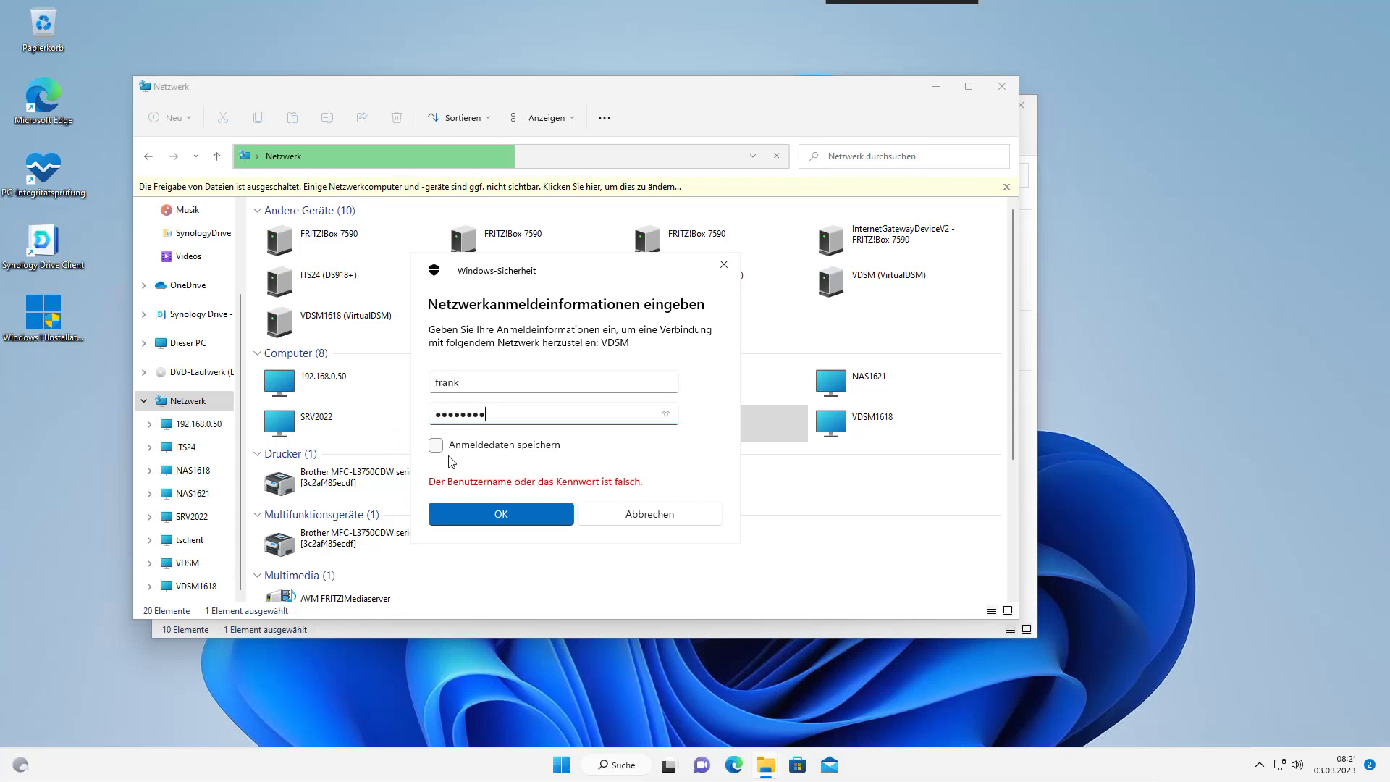
click(435, 445)
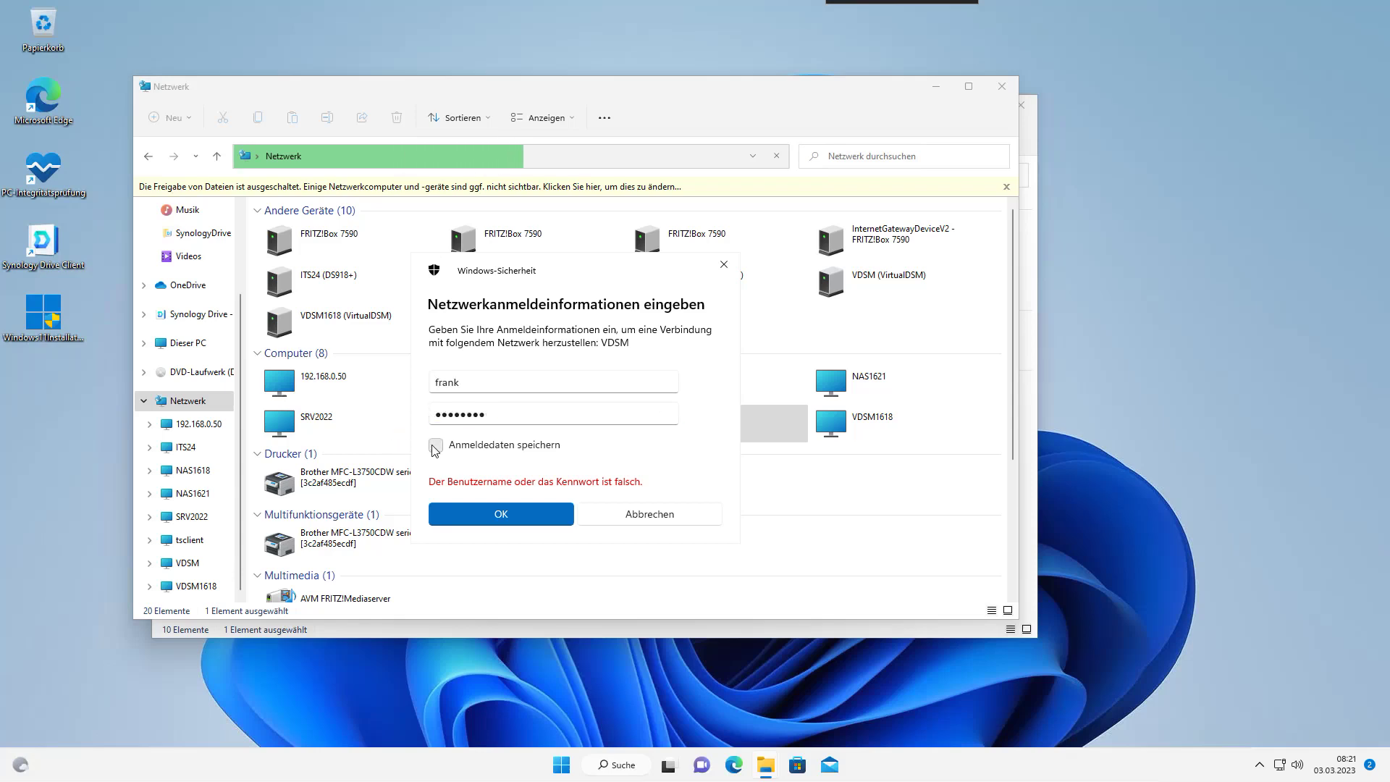
click(499, 514)
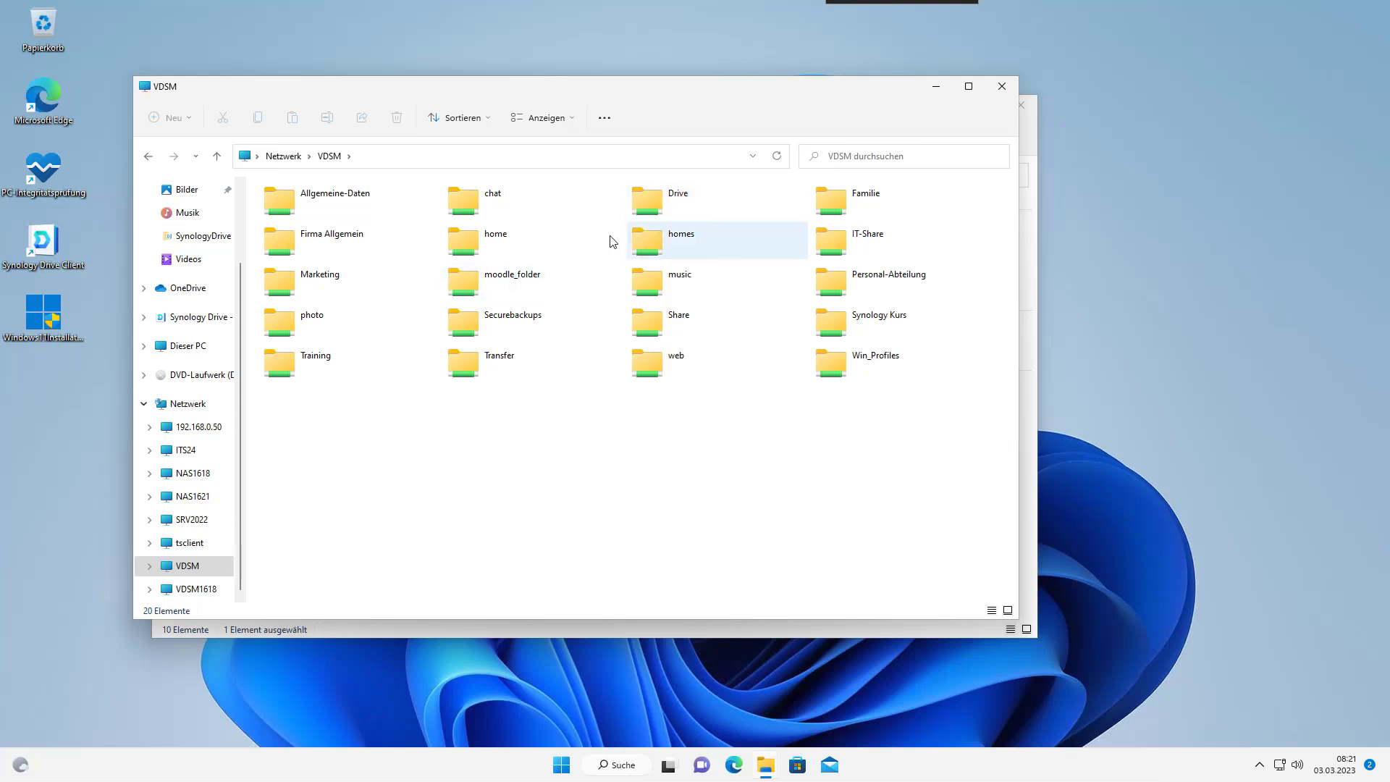
Map the home shared folder on VDSM as network drive U:, reconnecting at sign-in
click(472, 250)
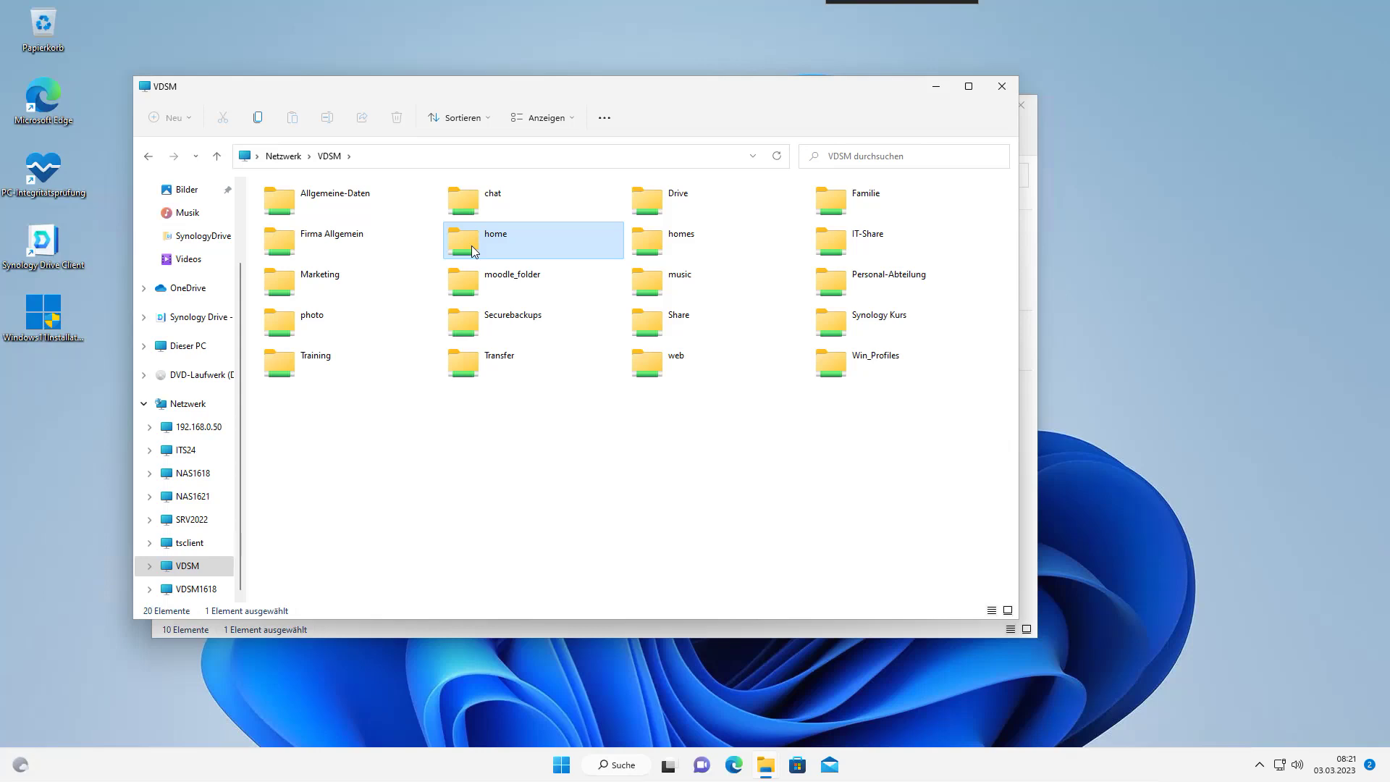
right_click(471, 246)
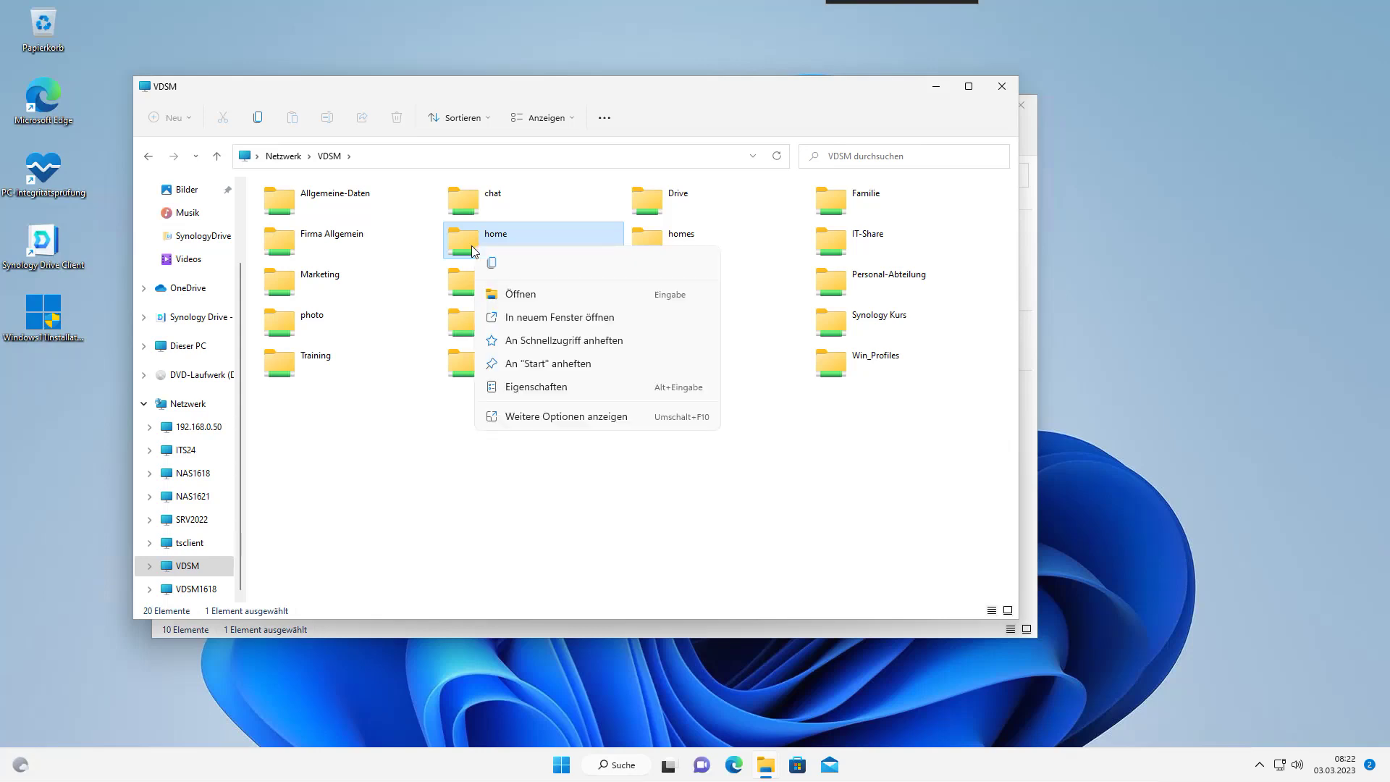
click(574, 422)
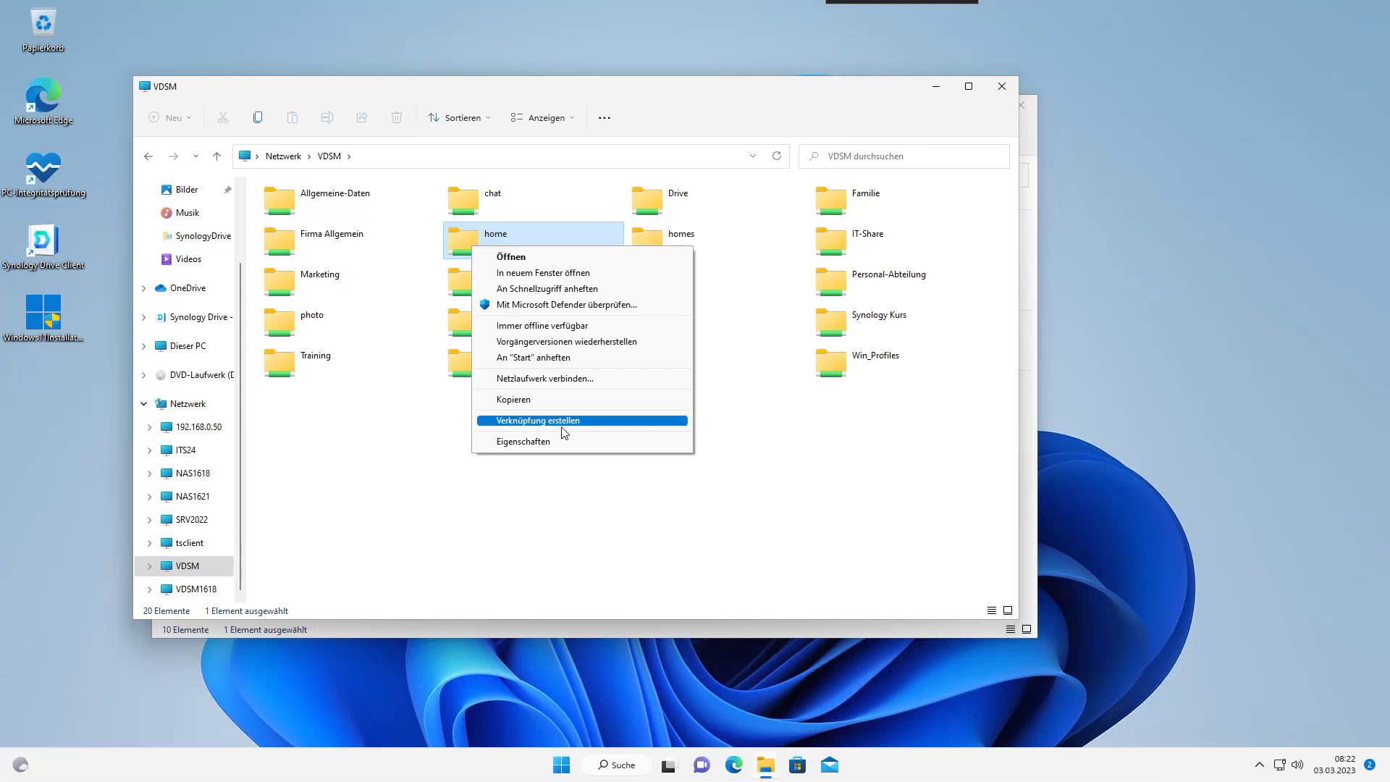
click(565, 378)
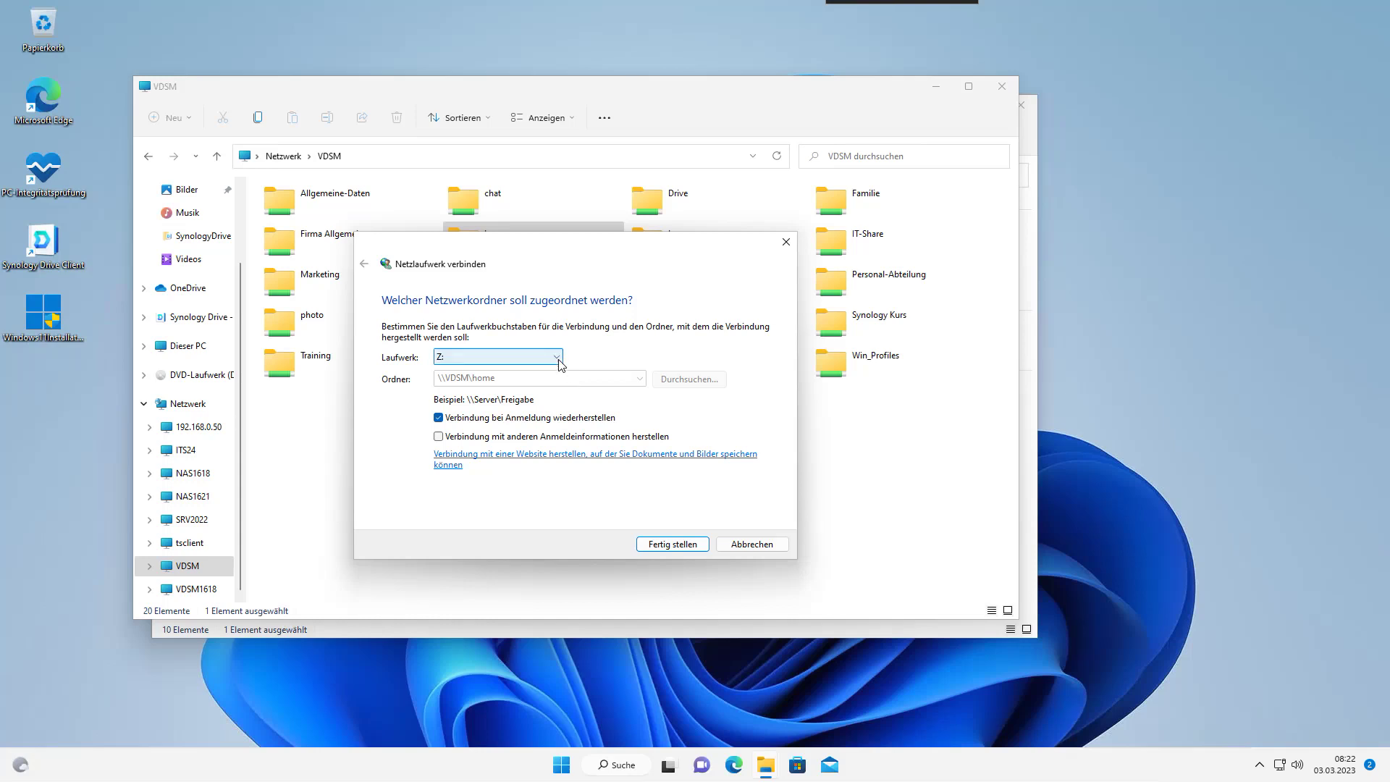
click(558, 359)
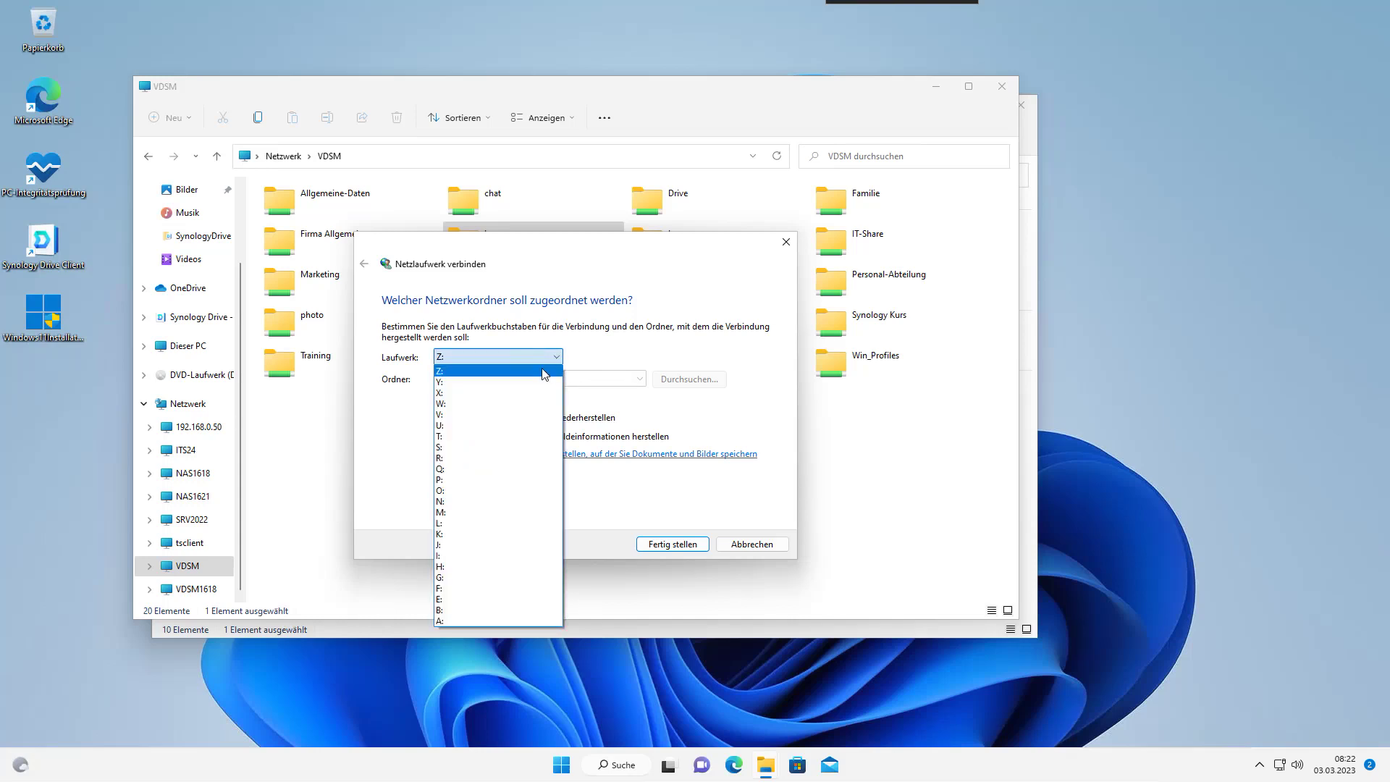
click(496, 427)
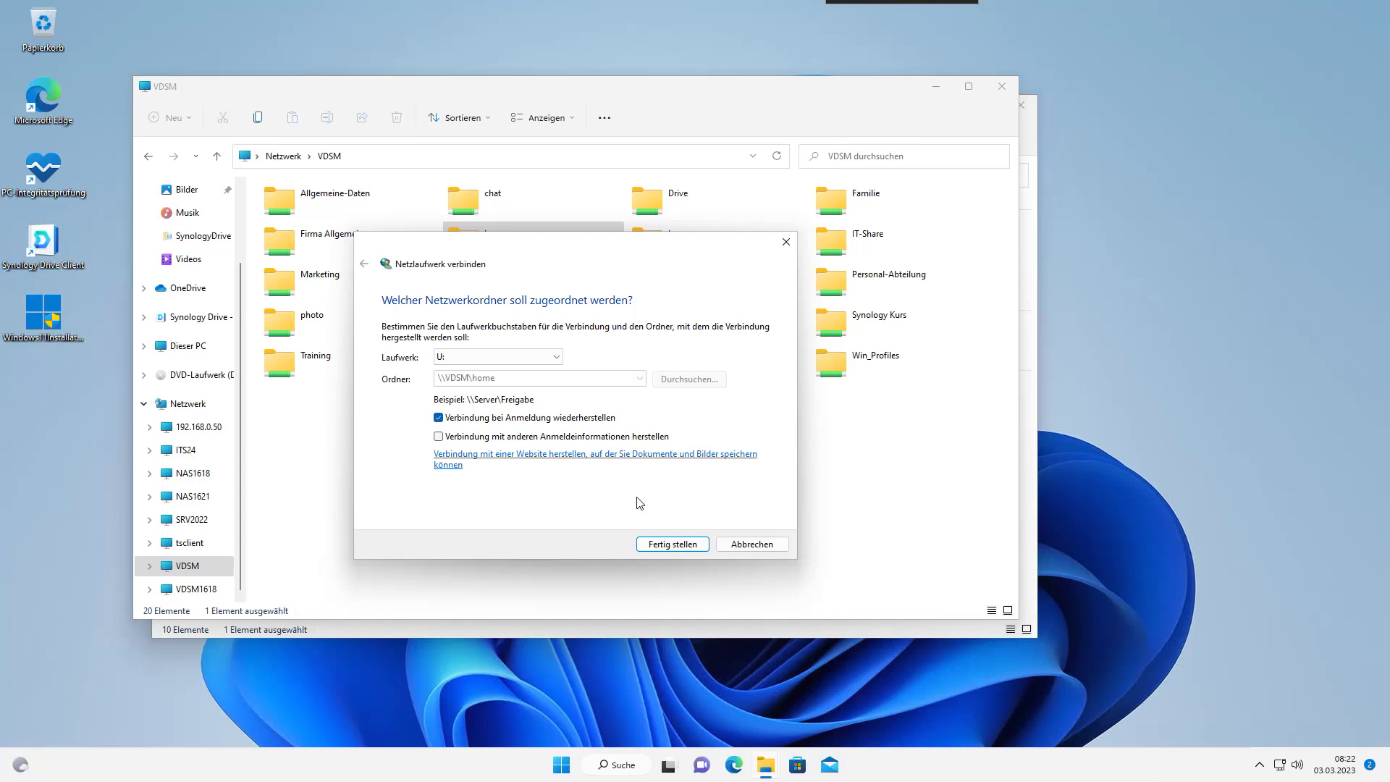
click(661, 547)
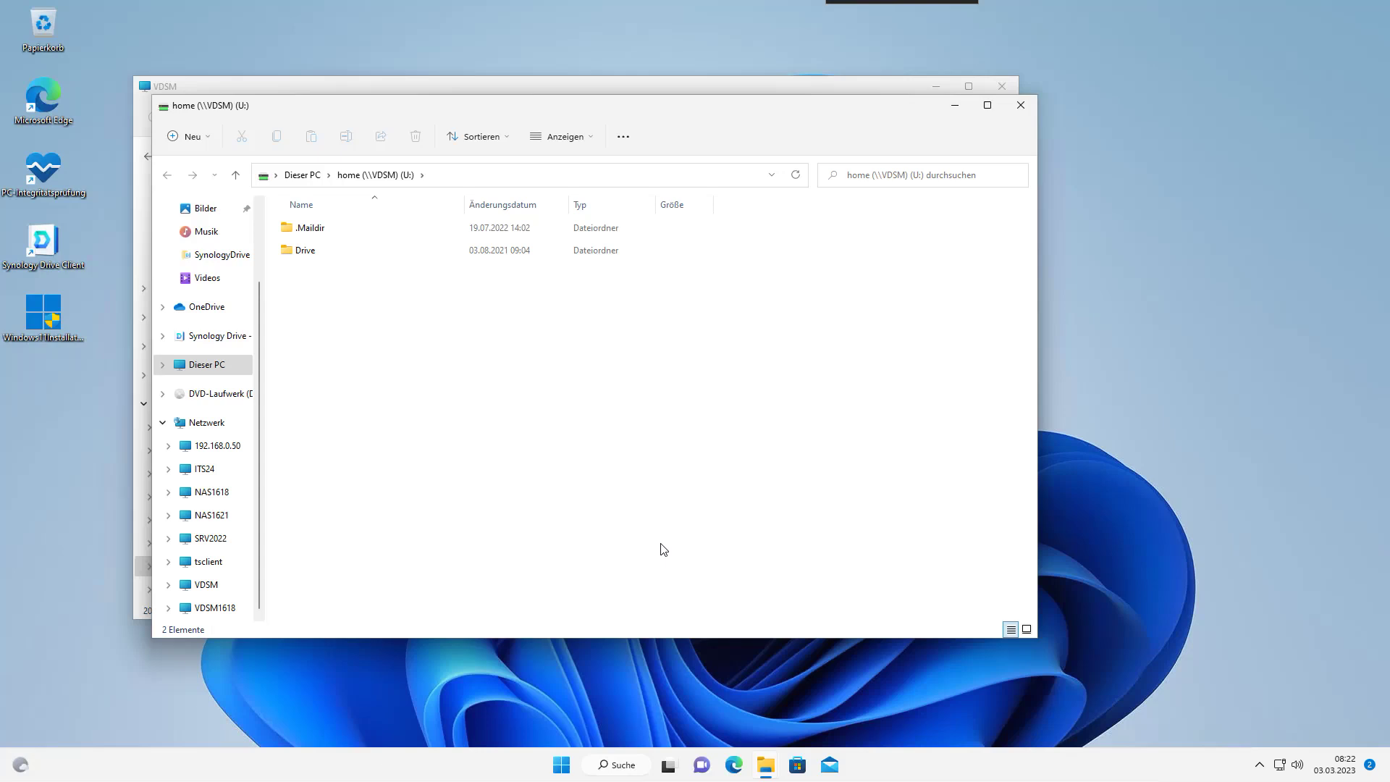
Show the mapped home drive U: under Dieser PC and place a shortcut to it on the desktop
click(162, 425)
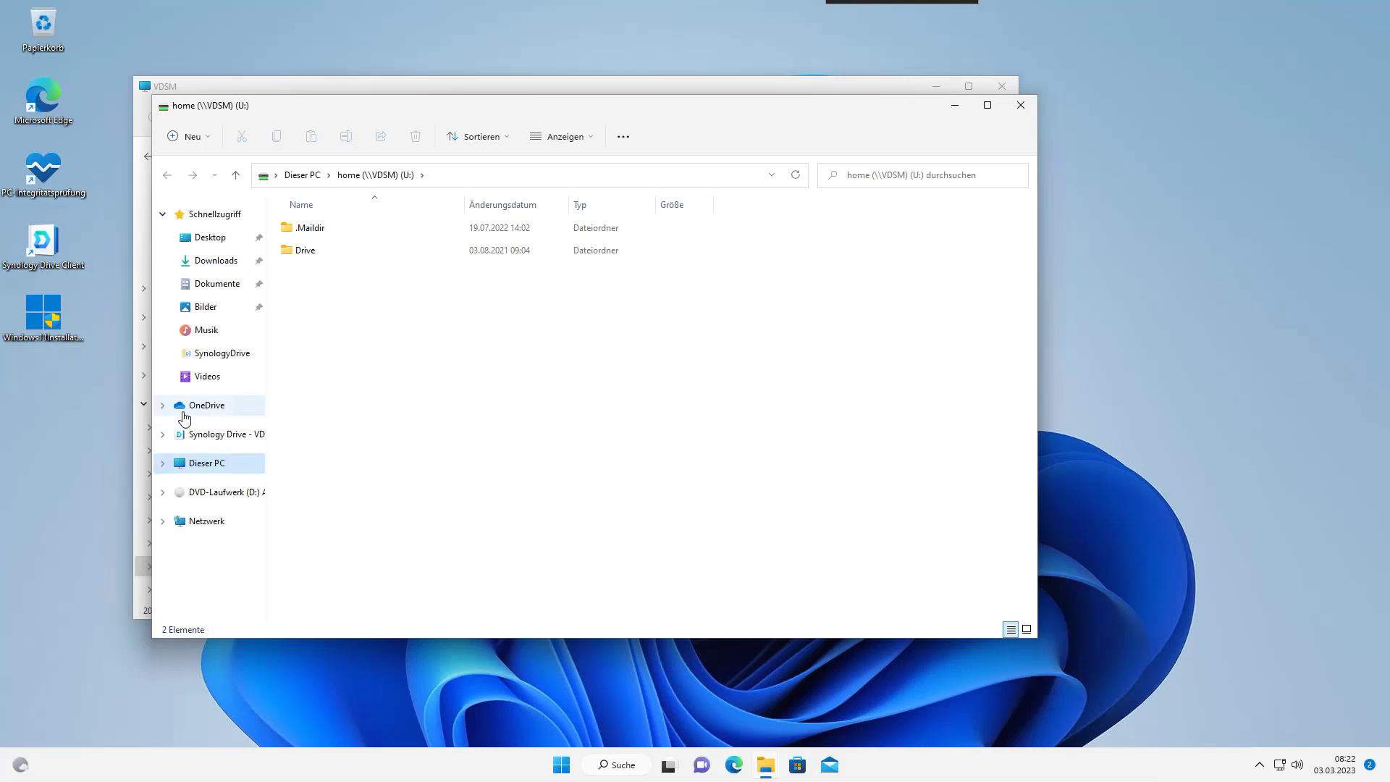
click(197, 467)
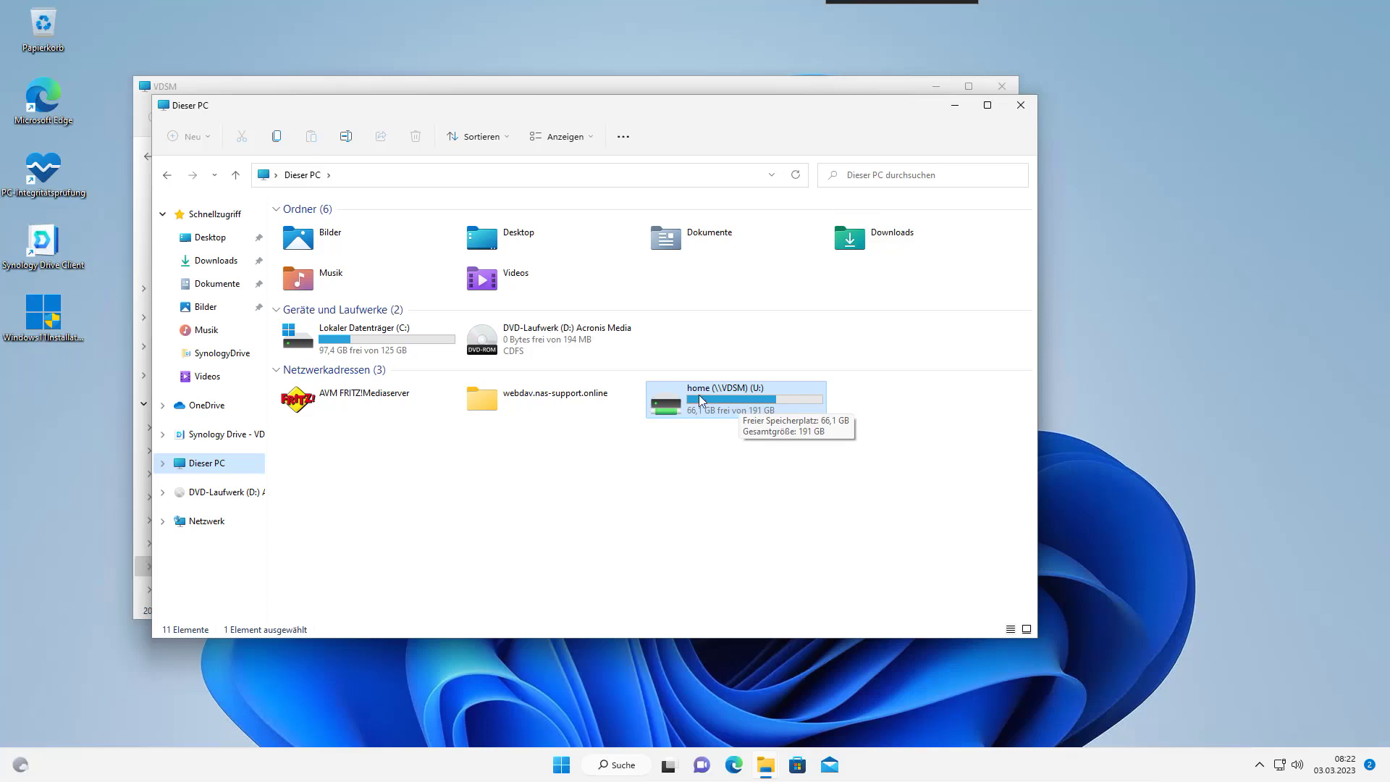
drag(698, 394, 1154, 428)
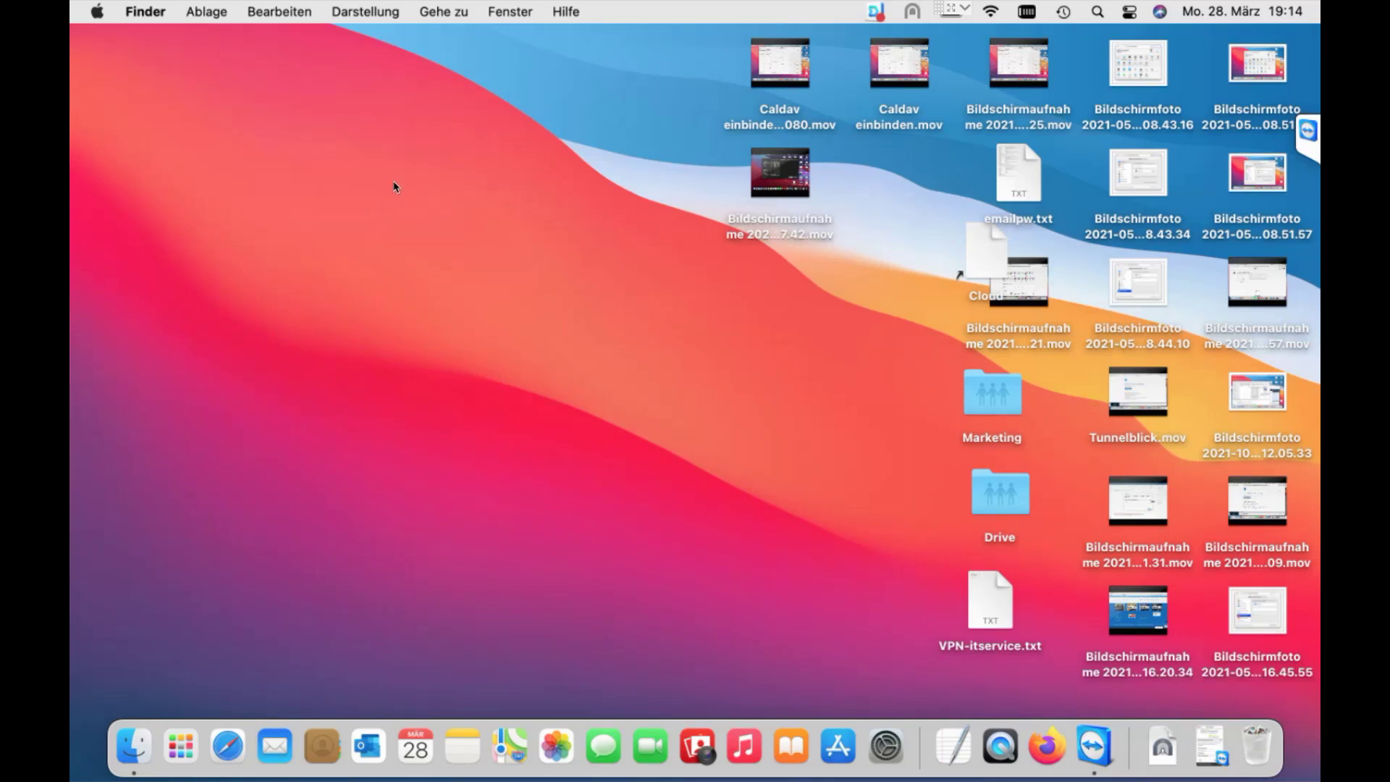
click(450, 12)
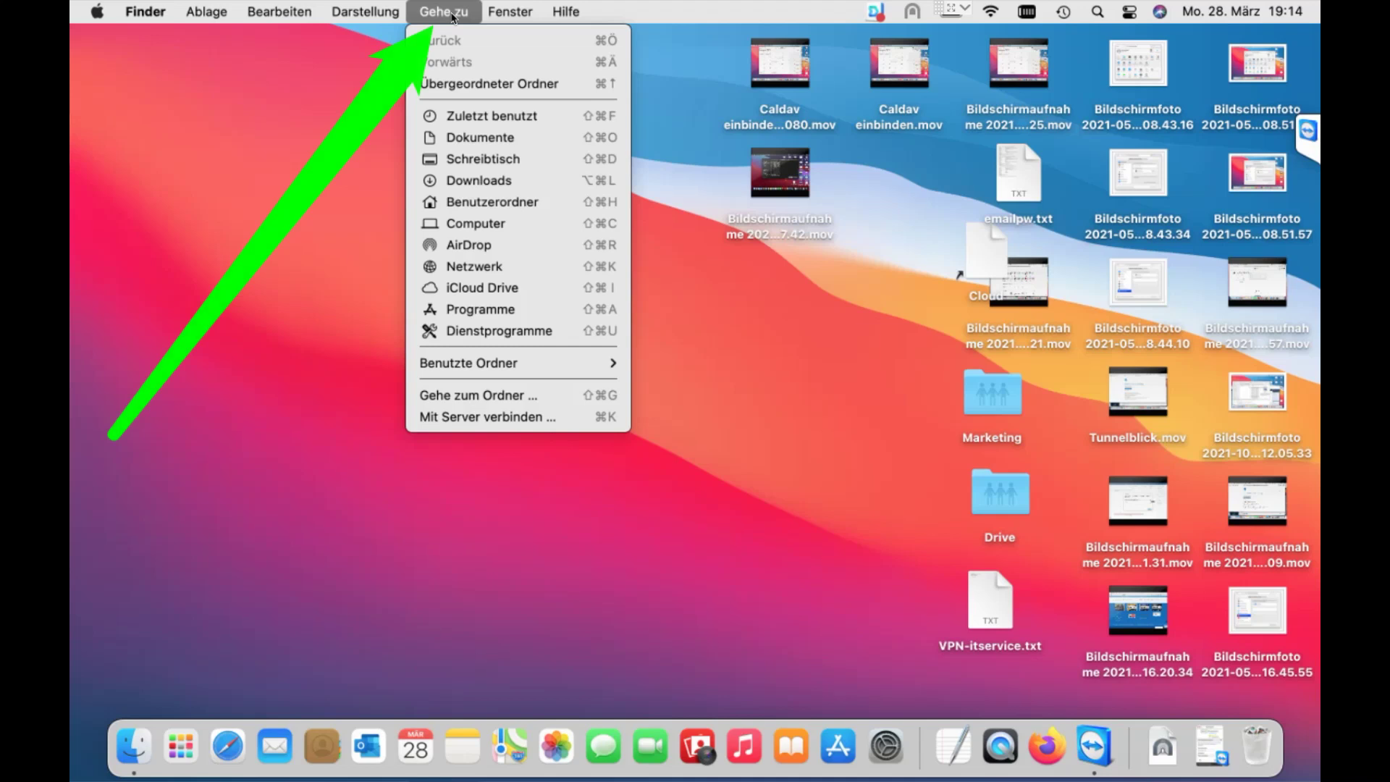
click(456, 421)
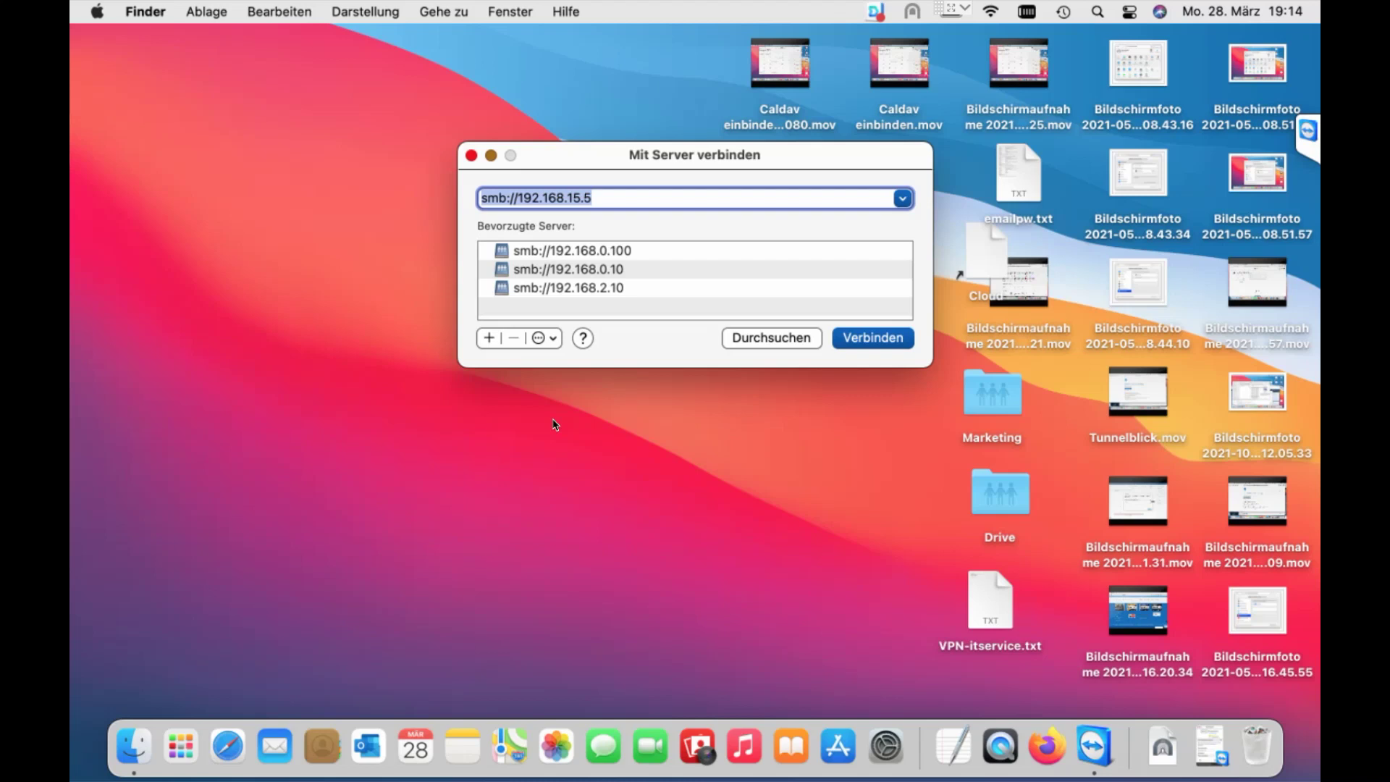
click(529, 197)
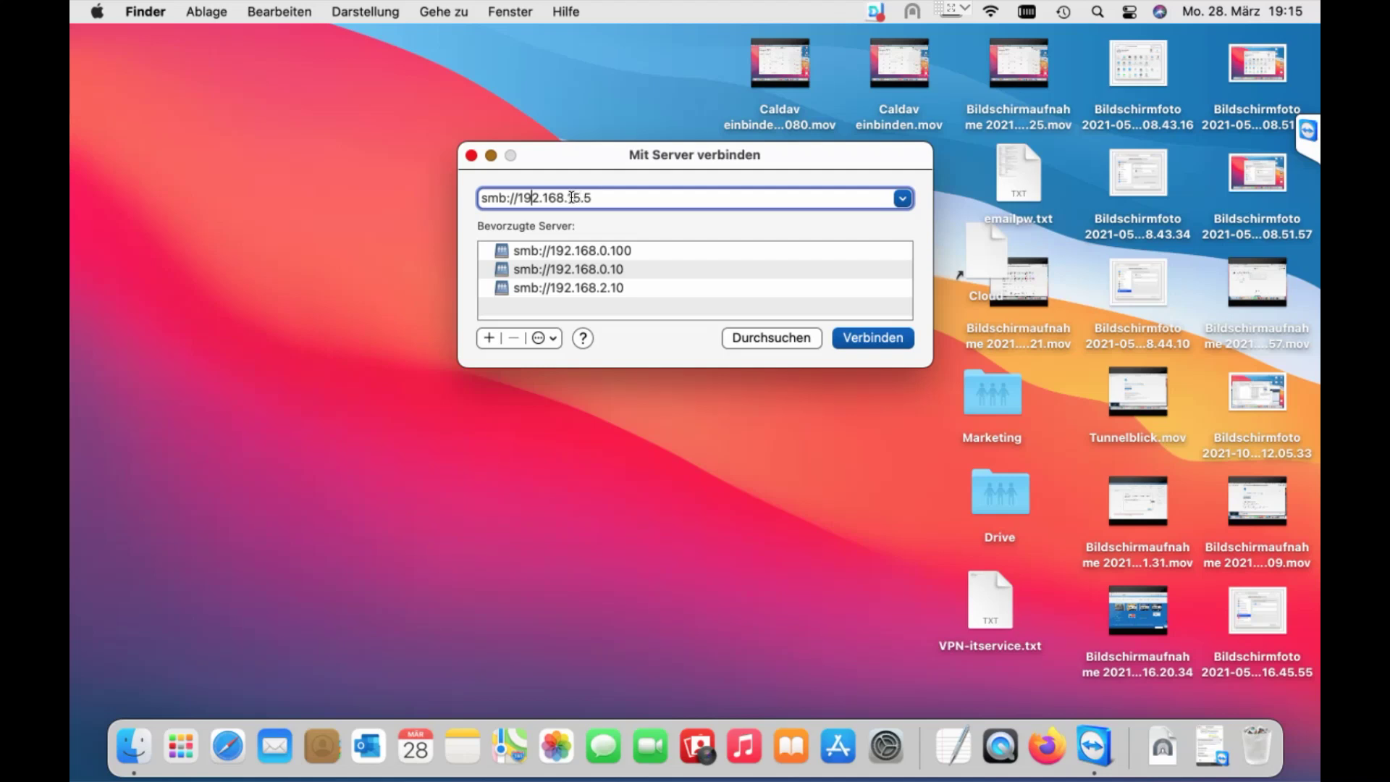
drag(570, 197, 613, 196)
key(BackSpace)
key(BackSpace)
text(0)
text(.10.100)
Choose the preferred servers smb://192.168.0.100, smb://192.168.0.10 and smb://192.168.2.10 one after another as the connection address
click(628, 256)
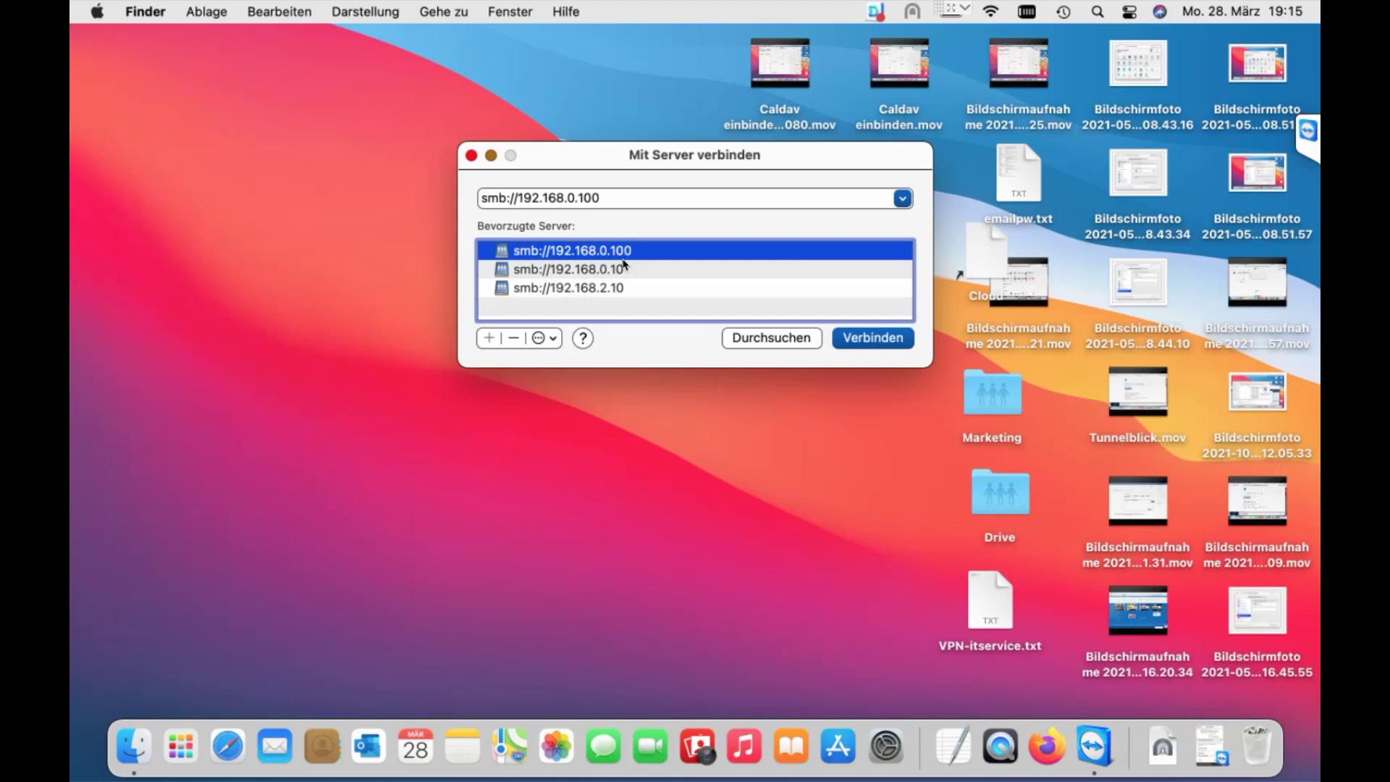
click(572, 273)
click(559, 289)
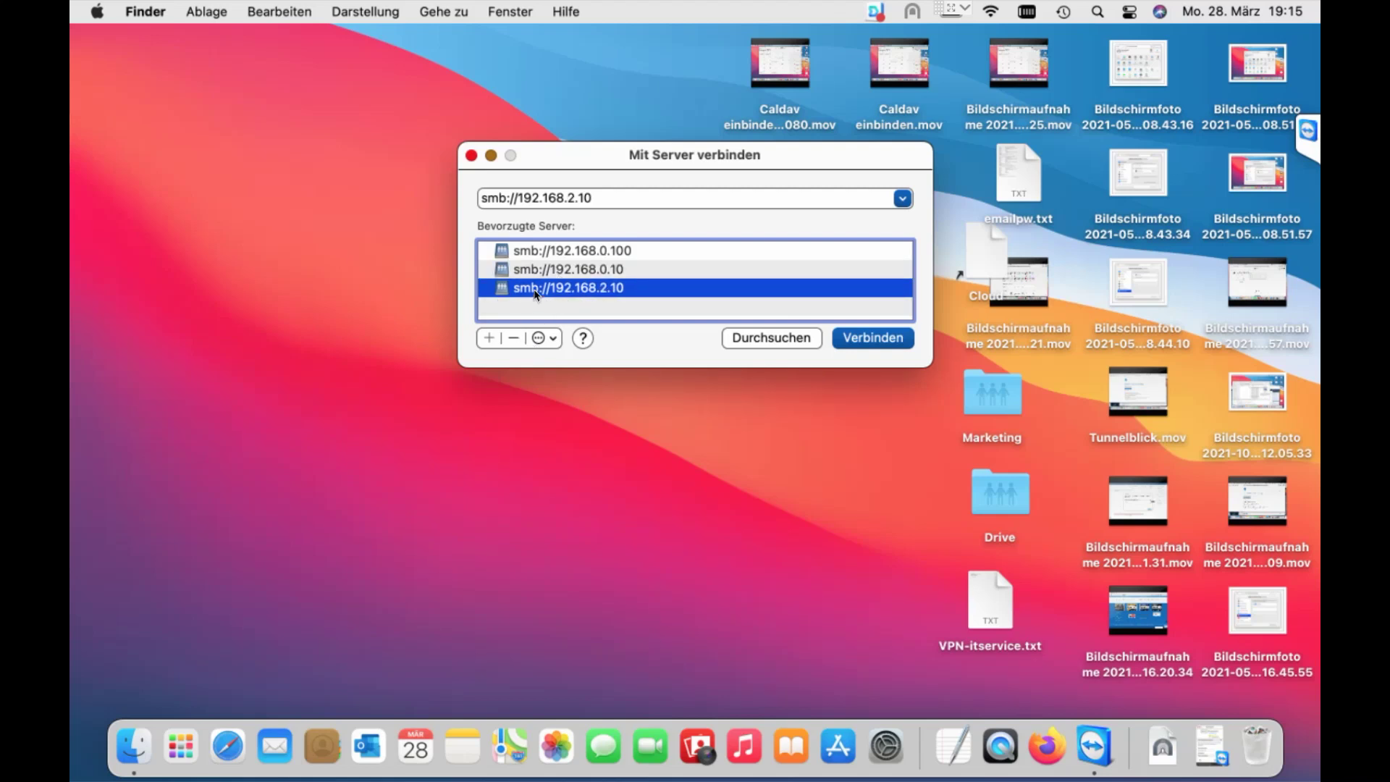
Remove smb://192.168.2.10 from the preferred servers and browse the network for available servers
click(515, 338)
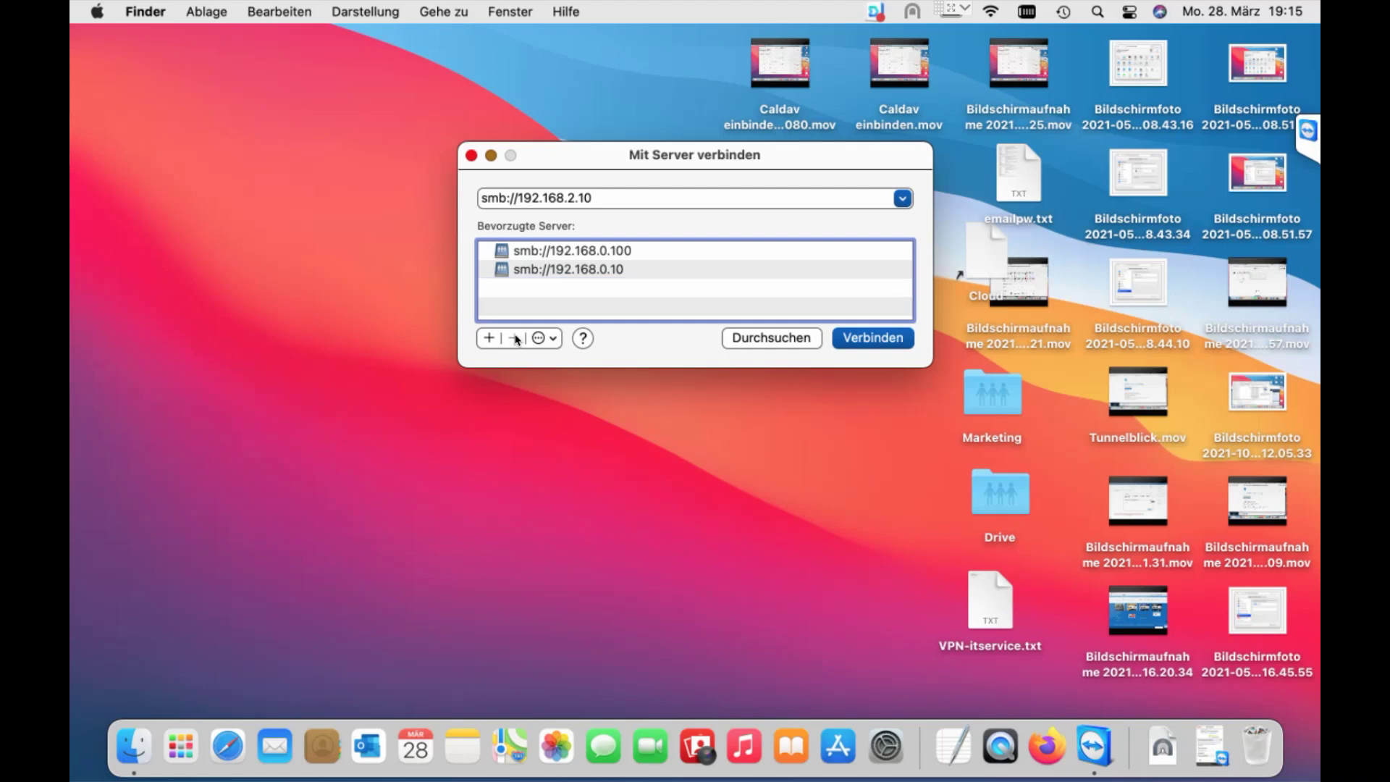
click(785, 344)
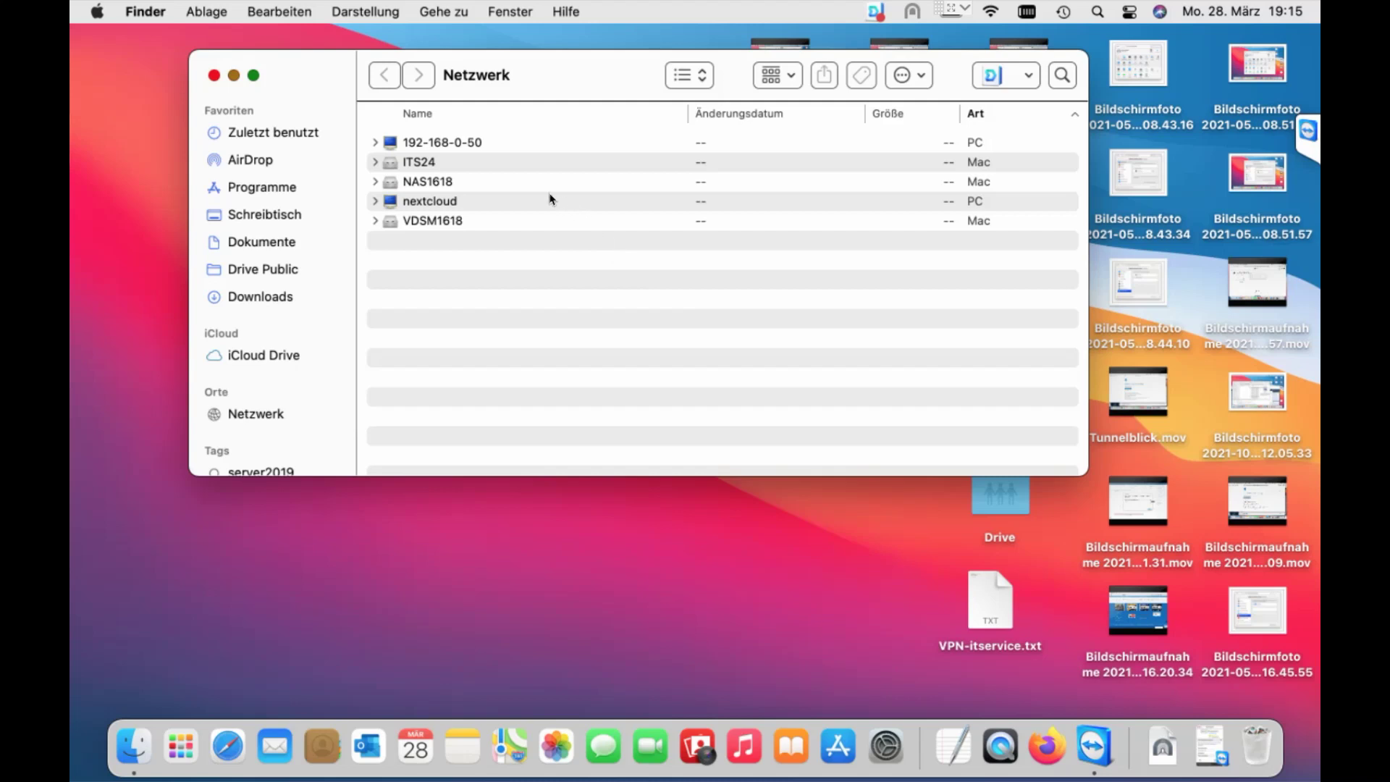
Open the NAS1618 server from the network list and start connecting to it with a user account
click(376, 184)
click(428, 184)
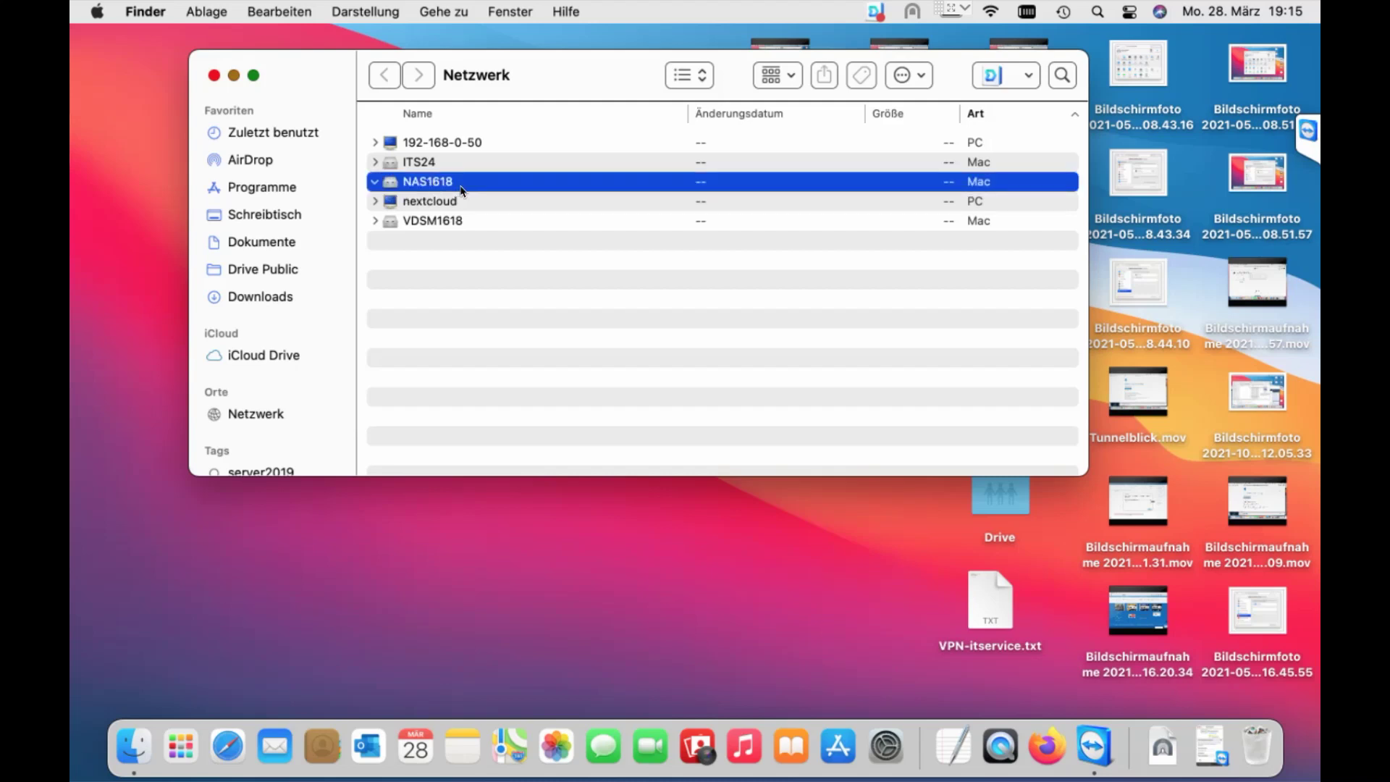
double_click(461, 187)
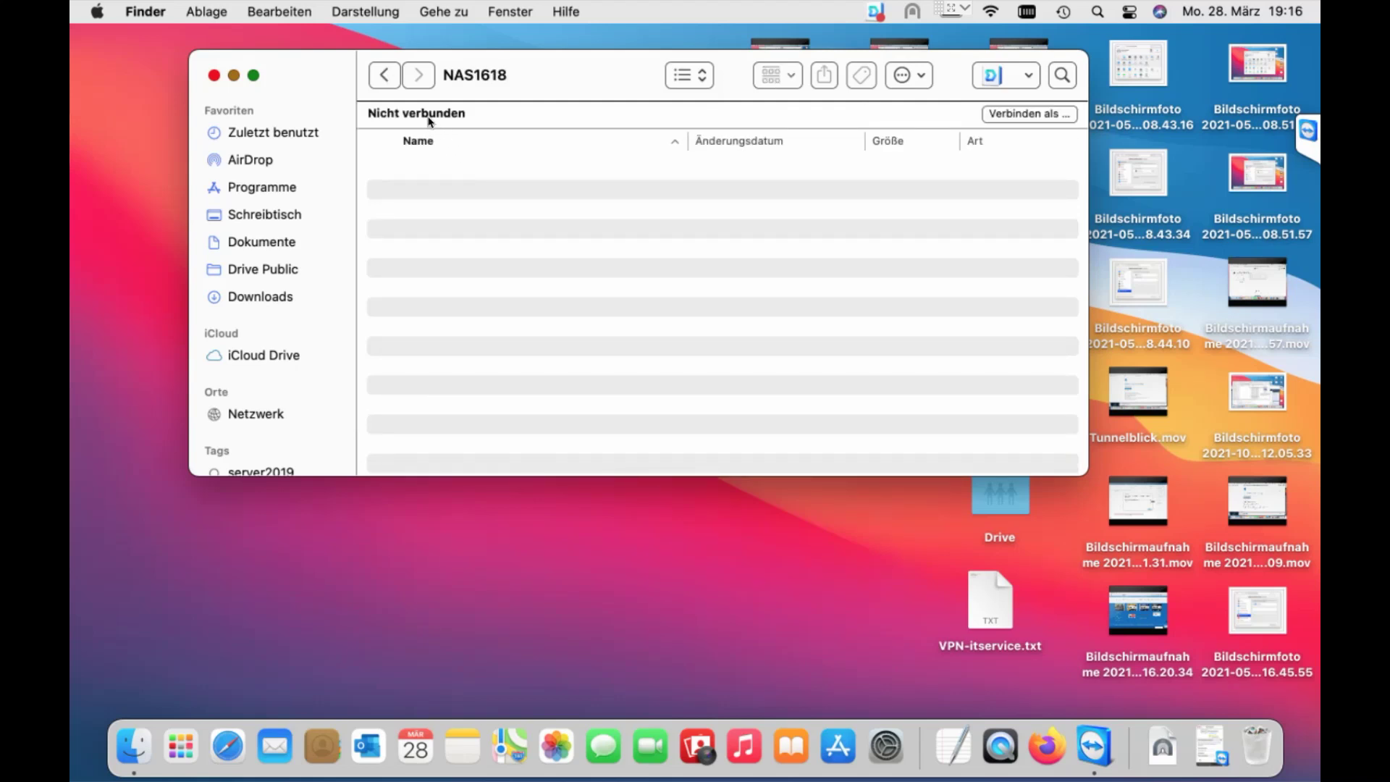
click(1033, 115)
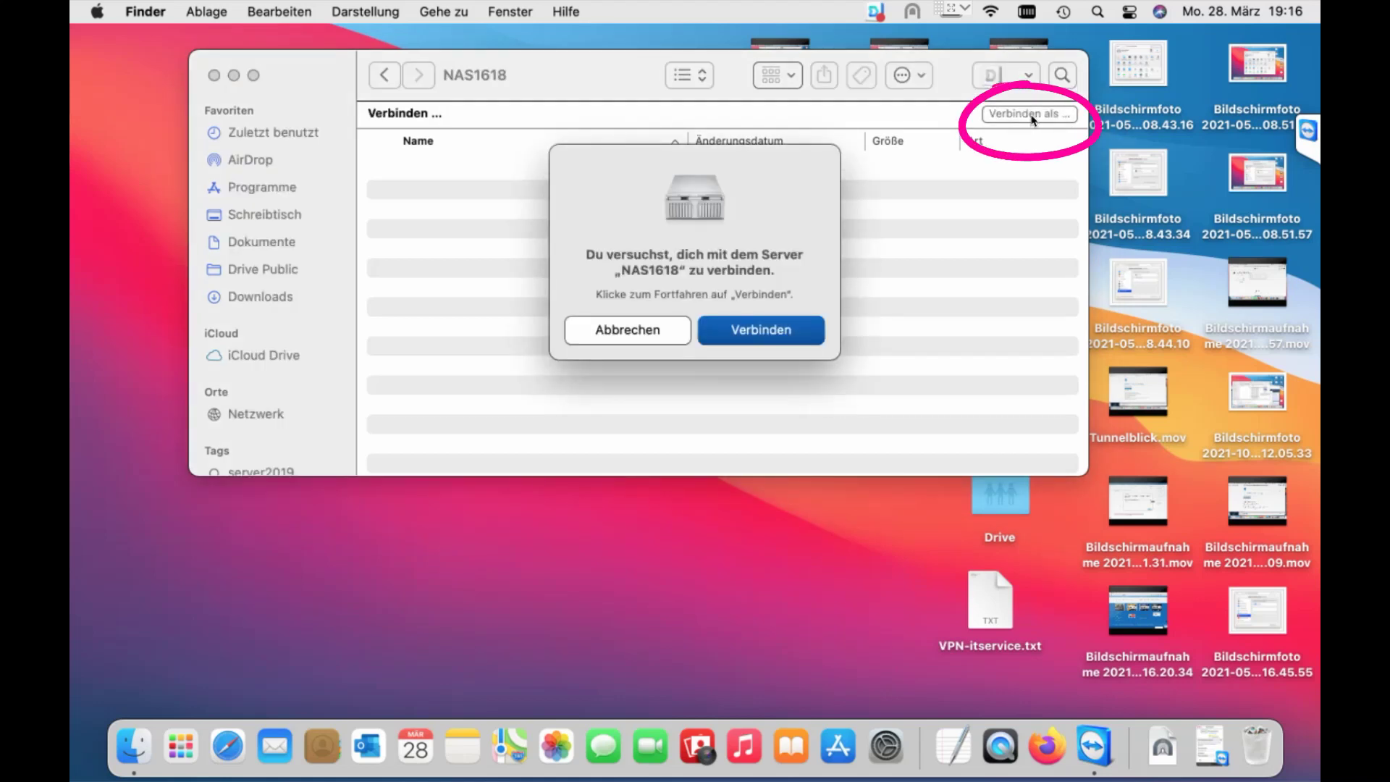
click(757, 332)
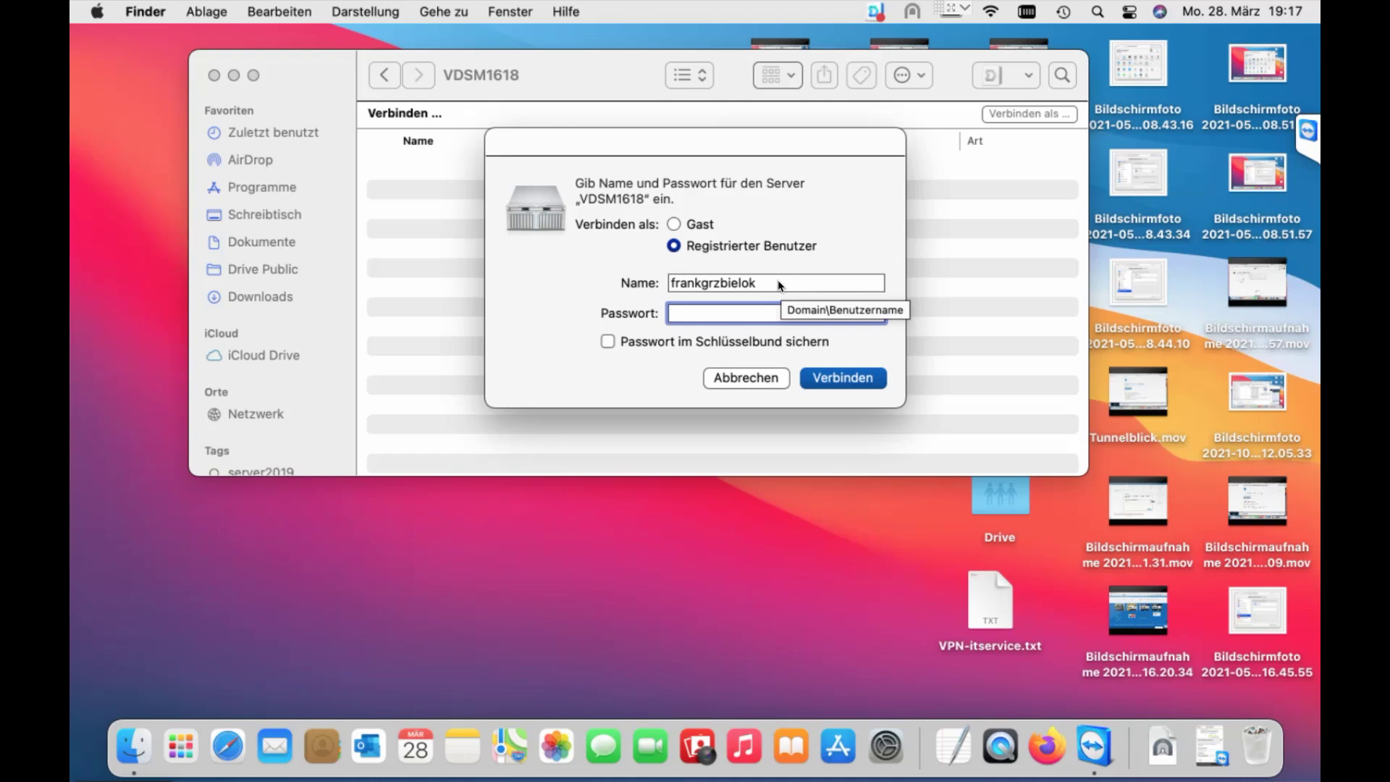
Connect to VDSM1618 as a registered user with the user name and account password, saving the password in the keychain
key(shift+Tab)
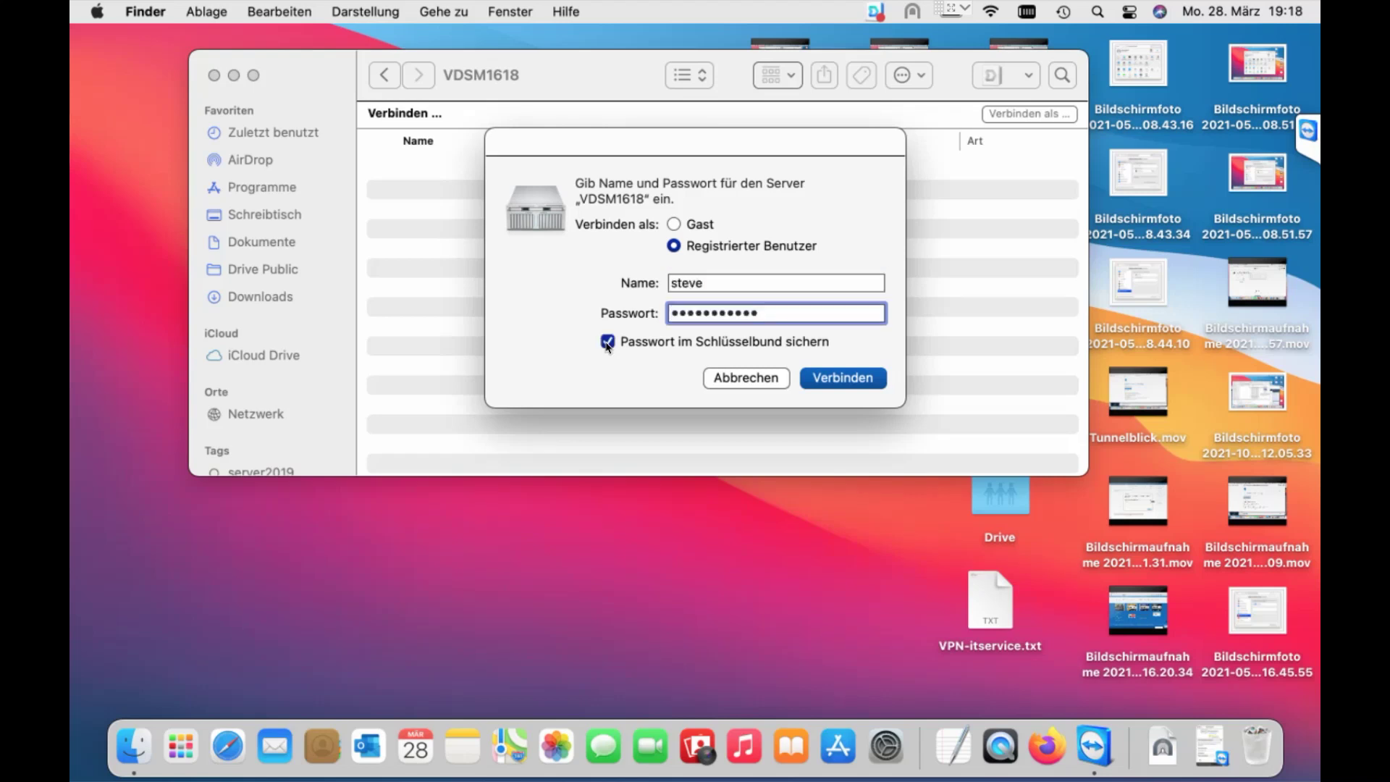
click(601, 343)
click(861, 389)
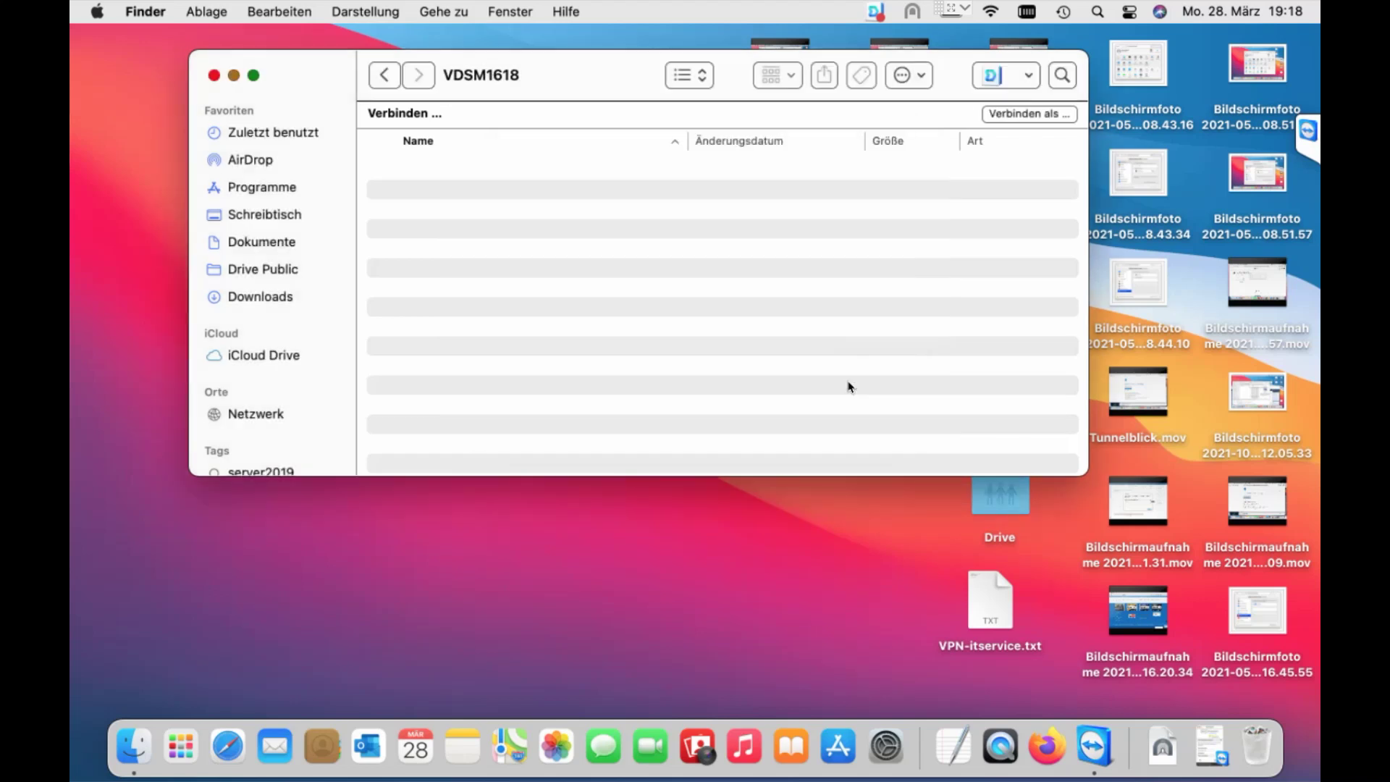
View the contents of the Datenablage shared folder on VDSM1618 and return to the server's folder list
scroll(796, 384, down, 1)
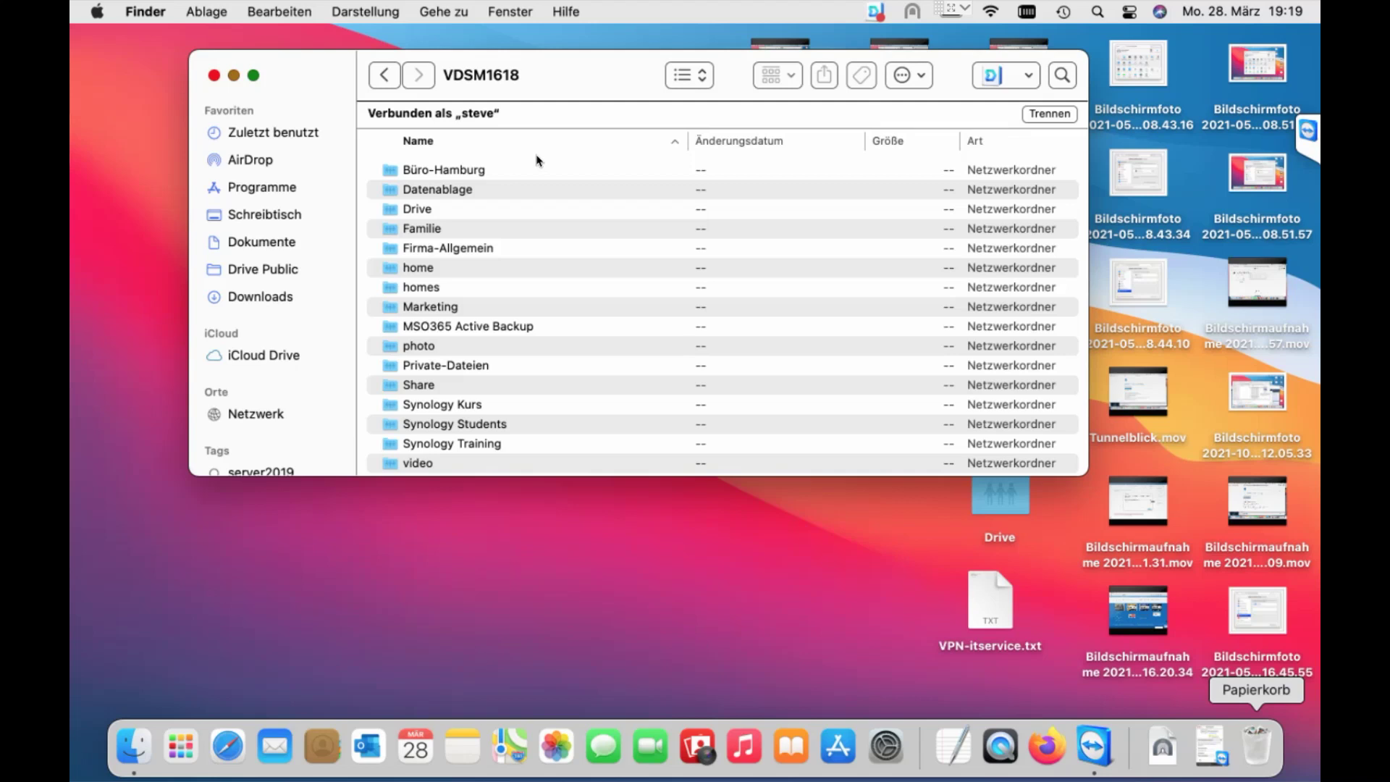
double_click(484, 191)
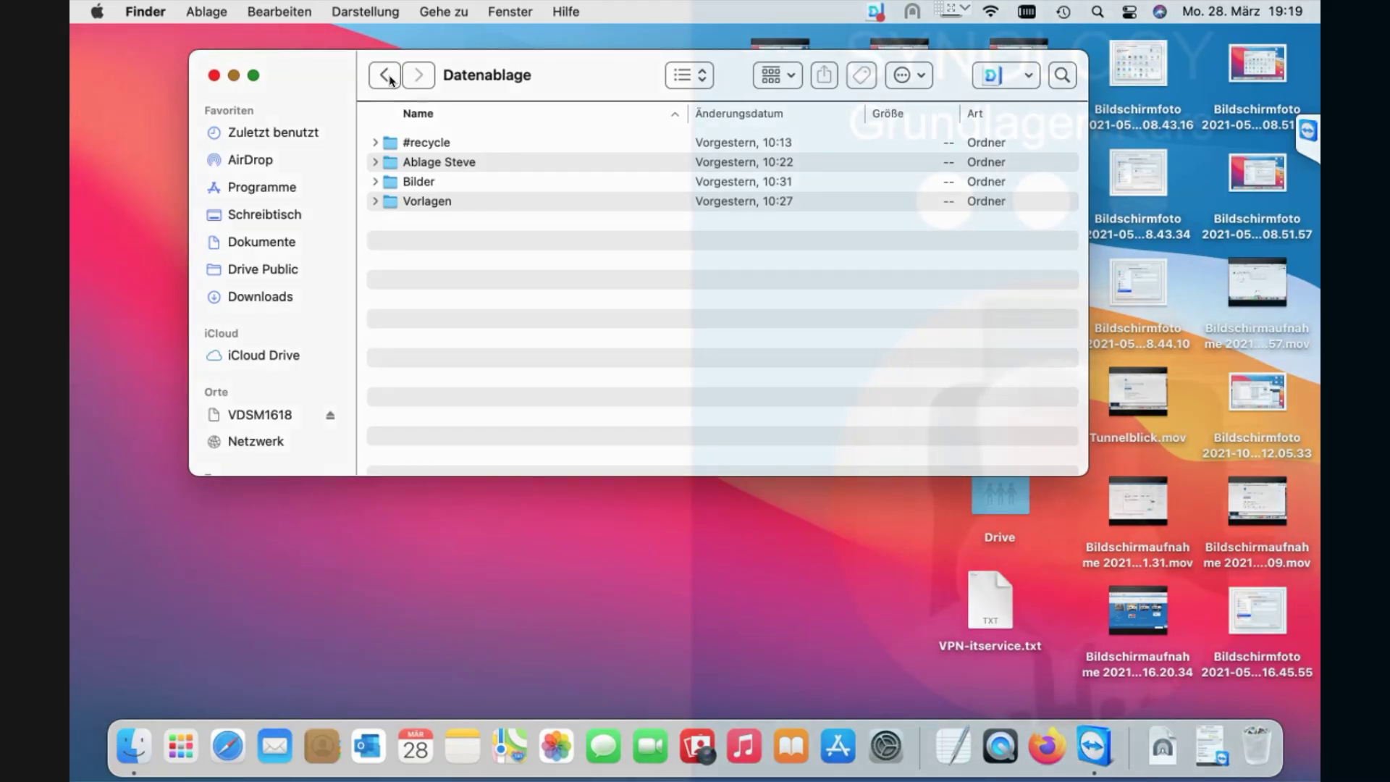
click(389, 77)
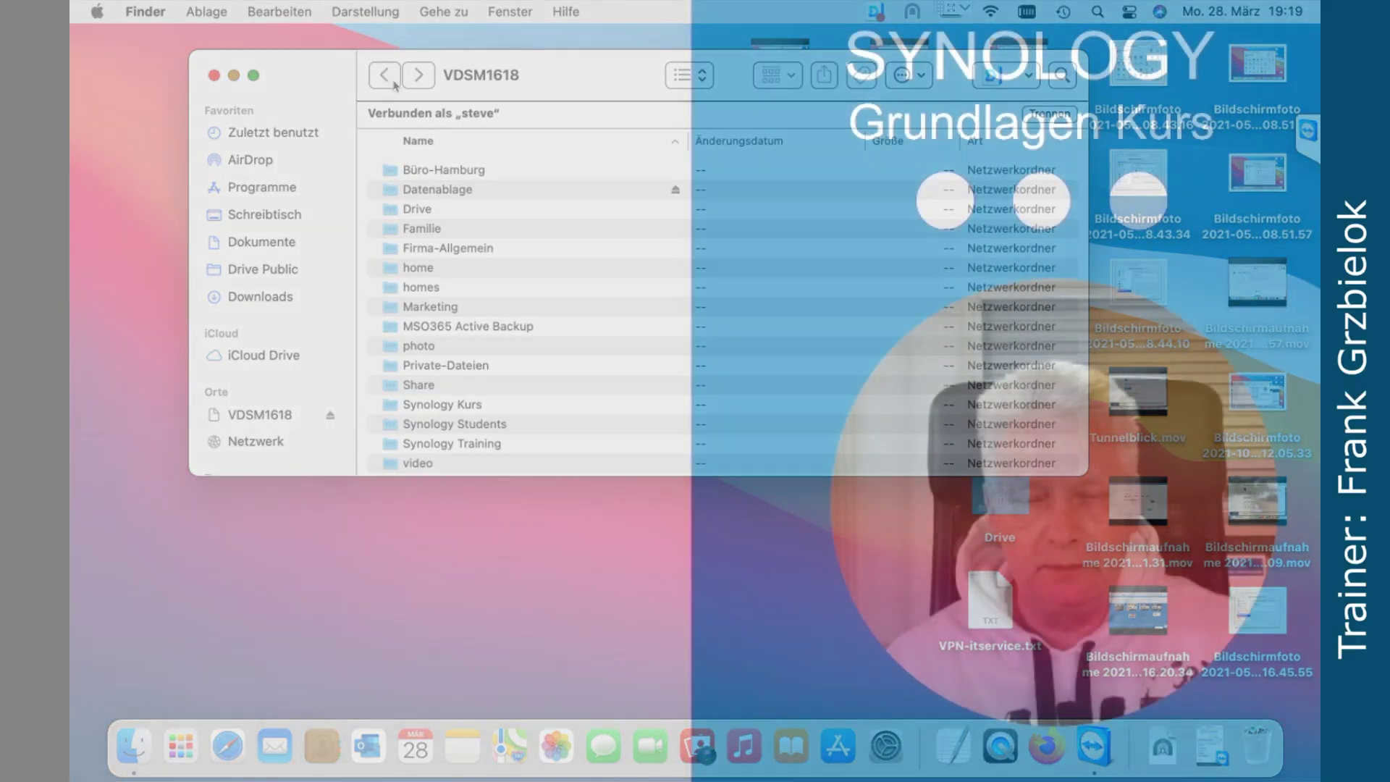